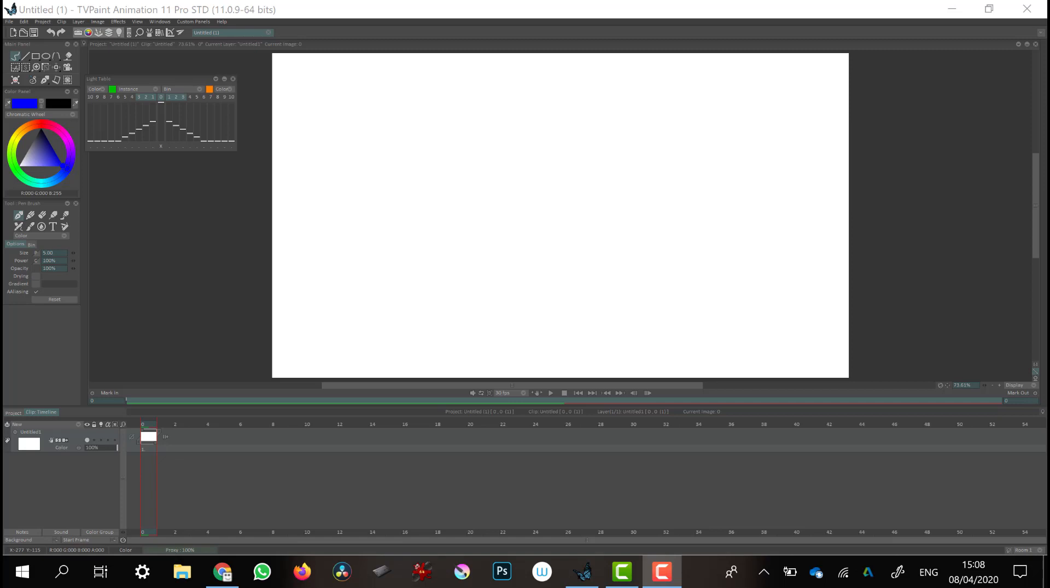
Create a new project with a width of 800 pixels
{"action": "left_click", "coordinate": [10, 20]}
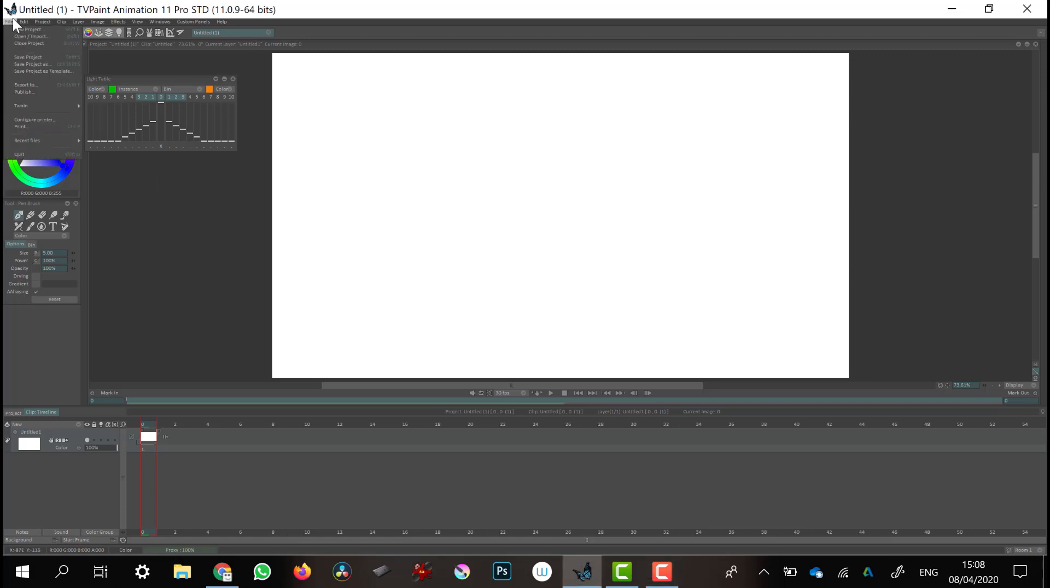
{"action": "left_click", "coordinate": [47, 28]}
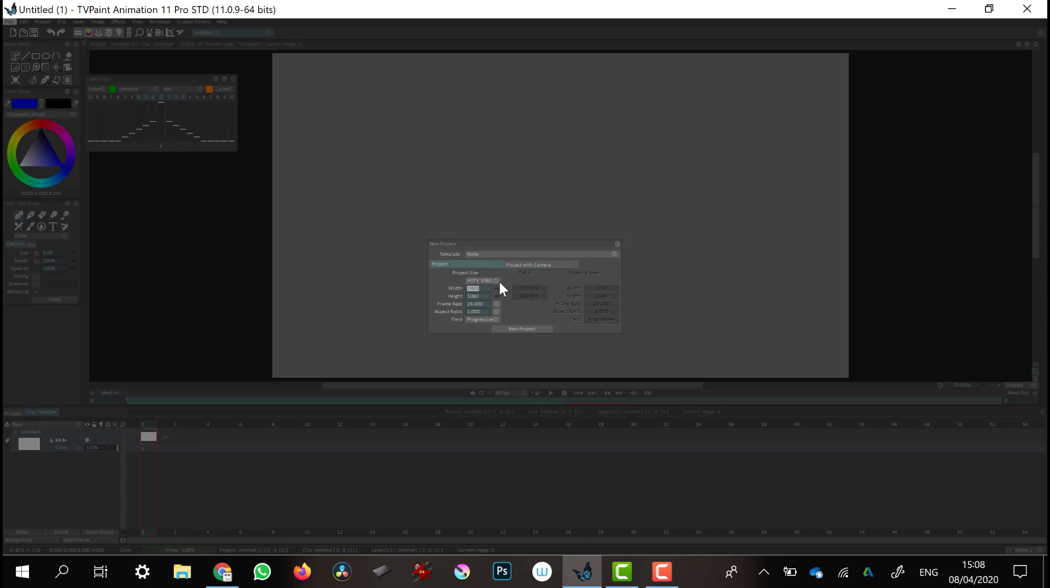
{"action": "key", "text": "BackSpace"}
{"action": "type", "text": "800"}
{"action": "left_click", "coordinate": [522, 328]}
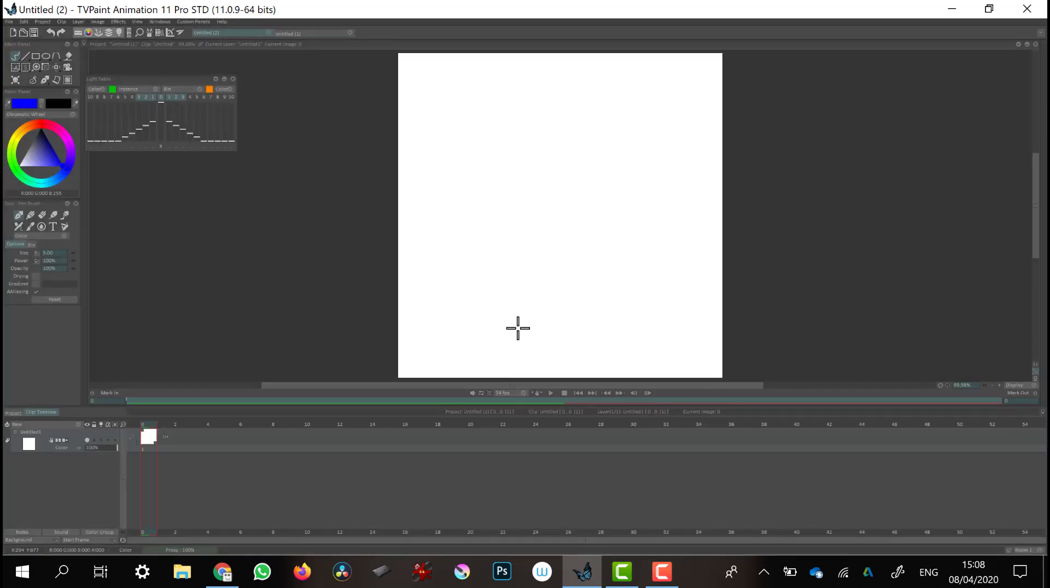
{"action": "left_click", "coordinate": [59, 424]}
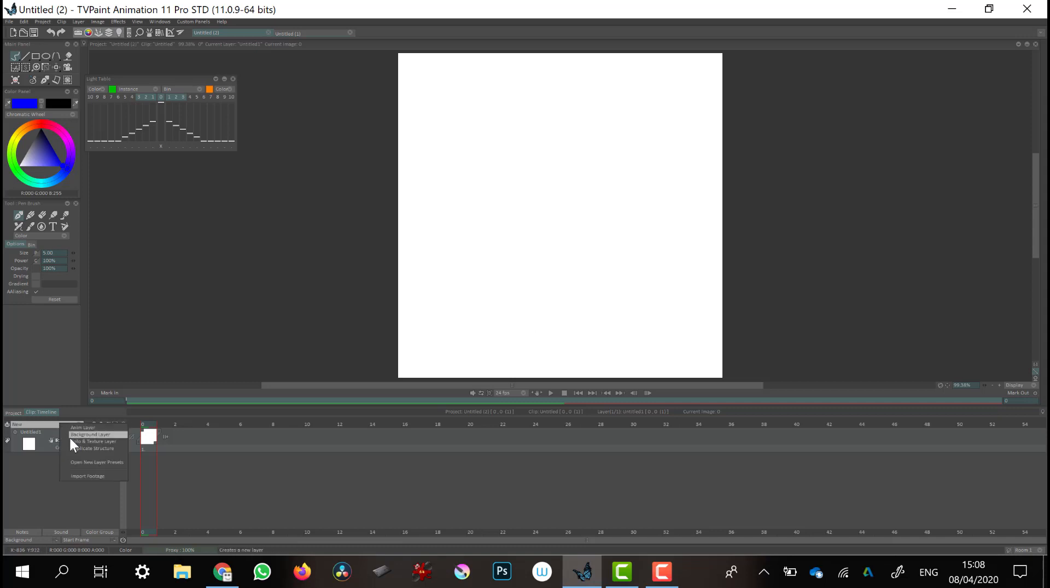
{"action": "left_click", "coordinate": [147, 436]}
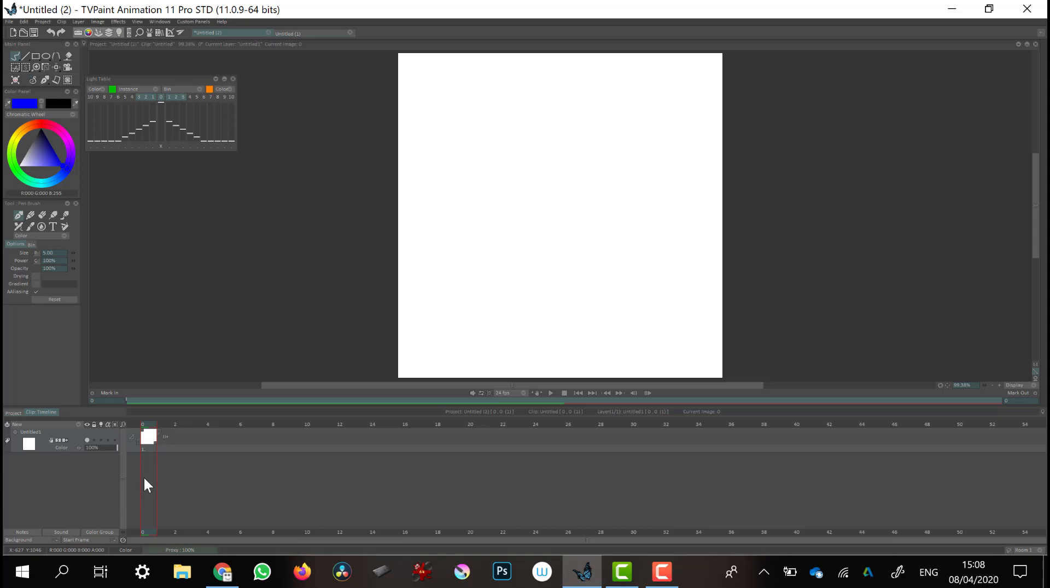
{"action": "right_click", "coordinate": [6, 53]}
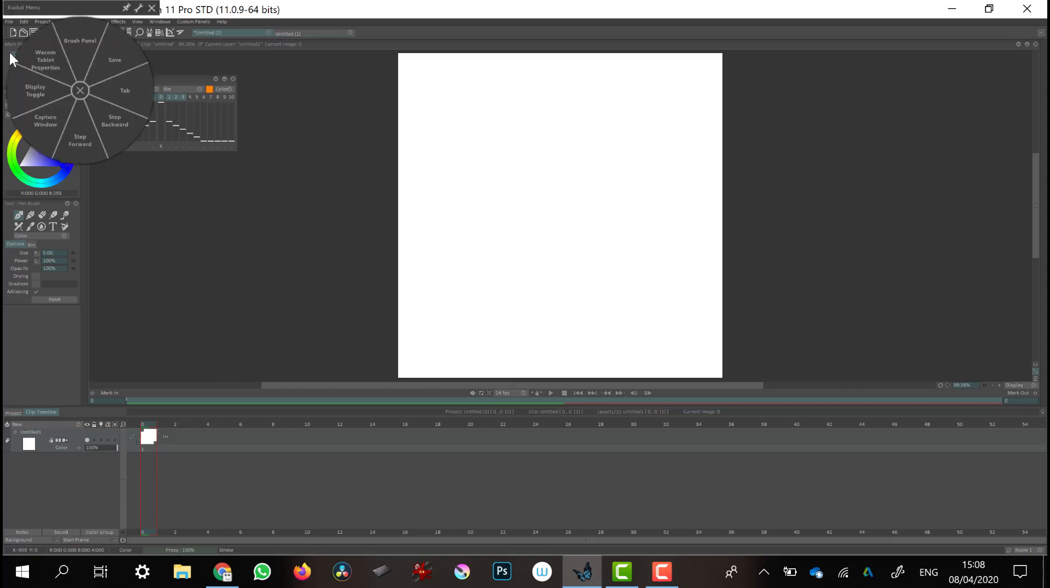
{"action": "left_click", "coordinate": [77, 88]}
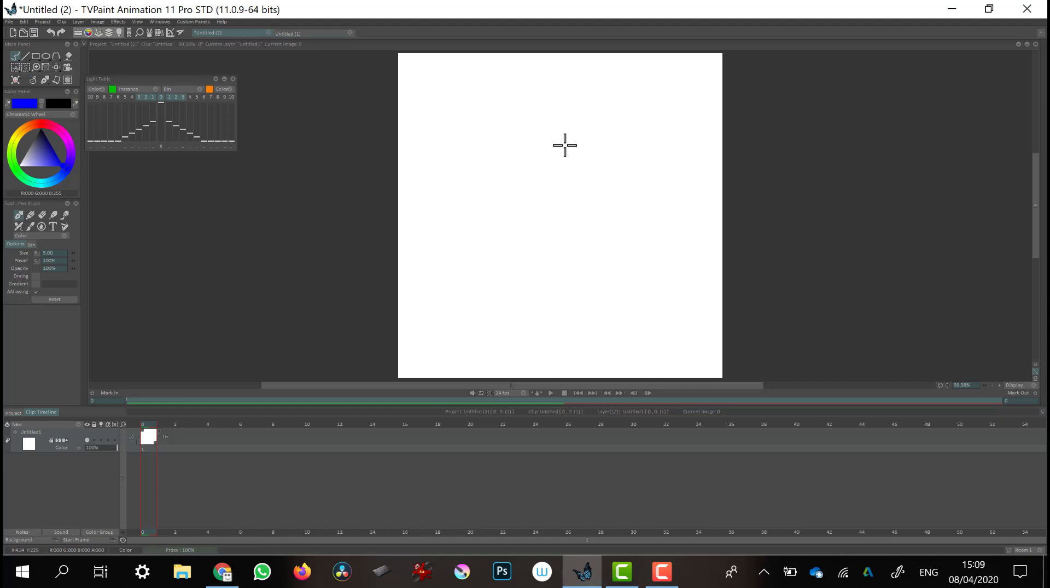
Sketch a skull outline in blue and undo it
{"action": "mouse_move", "coordinate": [571, 146]}
{"action": "left_mouse_down"}
{"action": "mouse_move", "coordinate": [534, 143]}
{"action": "mouse_move", "coordinate": [508, 159]}
{"action": "mouse_move", "coordinate": [502, 184]}
{"action": "mouse_move", "coordinate": [541, 243]}
{"action": "mouse_move", "coordinate": [580, 247]}
{"action": "mouse_move", "coordinate": [599, 165]}
{"action": "mouse_move", "coordinate": [570, 144]}
{"action": "left_mouse_up"}
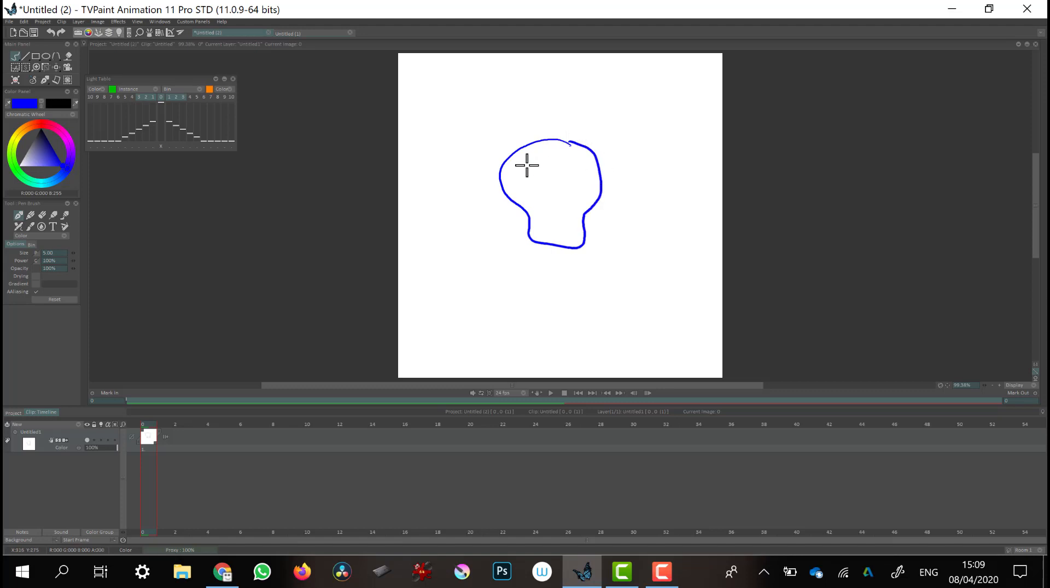
{"action": "key", "text": "ctrl+z"}
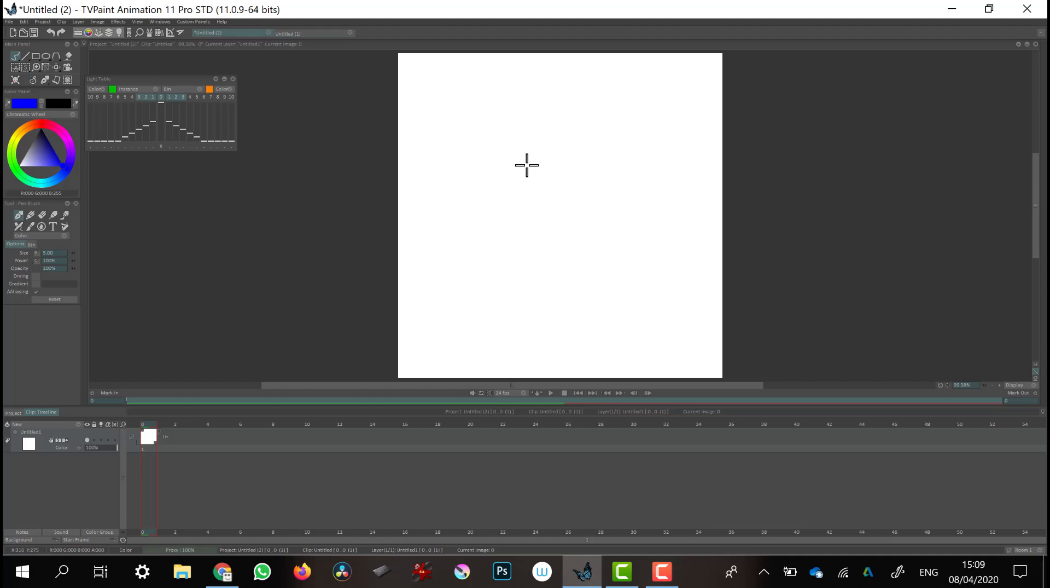
Switch the colour to black and draw the skull's cranium and jaw outline, undoing two earlier tries
{"action": "left_click_drag", "start_coordinate": [48, 149], "coordinate": [32, 119]}
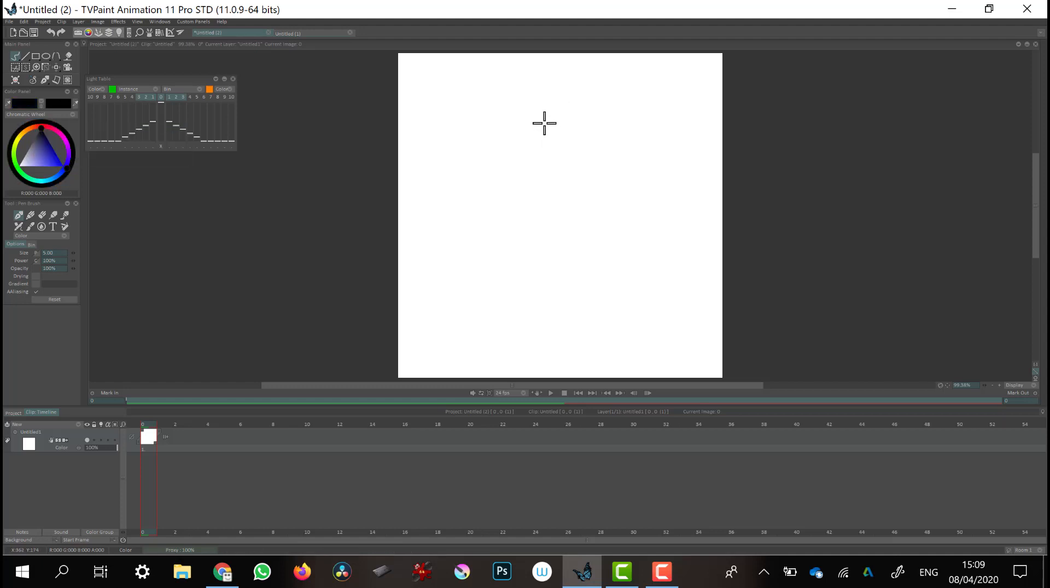
{"action": "mouse_move", "coordinate": [547, 122]}
{"action": "left_mouse_down"}
{"action": "mouse_move", "coordinate": [492, 134]}
{"action": "mouse_move", "coordinate": [475, 200]}
{"action": "mouse_move", "coordinate": [511, 265]}
{"action": "mouse_move", "coordinate": [558, 276]}
{"action": "mouse_move", "coordinate": [595, 230]}
{"action": "mouse_move", "coordinate": [609, 183]}
{"action": "mouse_move", "coordinate": [539, 127]}
{"action": "left_mouse_up"}
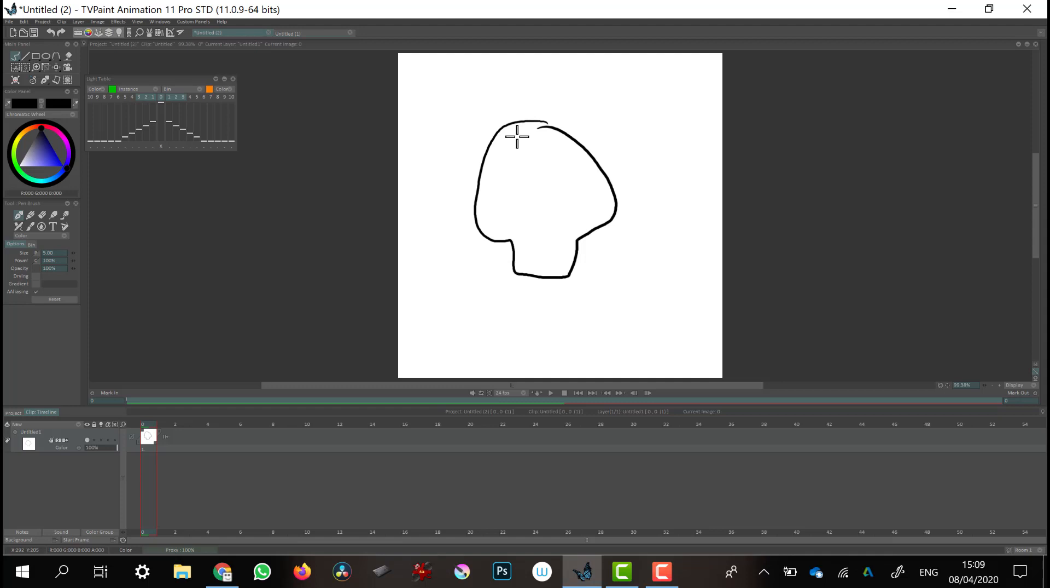
{"action": "key", "text": "ctrl+z"}
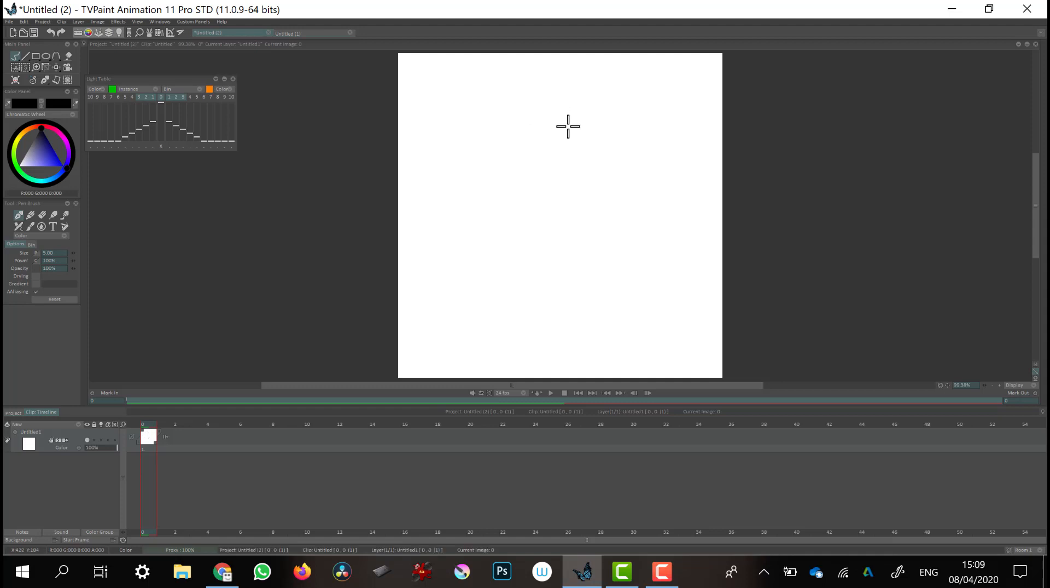
{"action": "mouse_move", "coordinate": [568, 125]}
{"action": "left_mouse_down"}
{"action": "mouse_move", "coordinate": [507, 126]}
{"action": "mouse_move", "coordinate": [482, 157]}
{"action": "mouse_move", "coordinate": [480, 191]}
{"action": "mouse_move", "coordinate": [518, 236]}
{"action": "mouse_move", "coordinate": [524, 261]}
{"action": "mouse_move", "coordinate": [579, 259]}
{"action": "mouse_move", "coordinate": [591, 223]}
{"action": "mouse_move", "coordinate": [628, 213]}
{"action": "mouse_move", "coordinate": [629, 182]}
{"action": "mouse_move", "coordinate": [601, 137]}
{"action": "mouse_move", "coordinate": [548, 119]}
{"action": "left_mouse_up"}
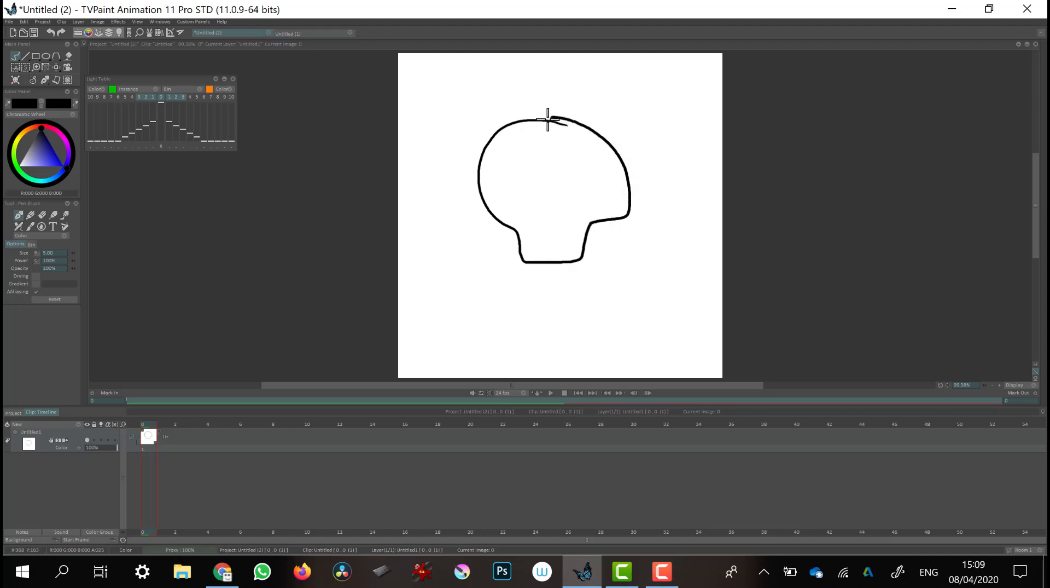
{"action": "key", "text": "ctrl+z"}
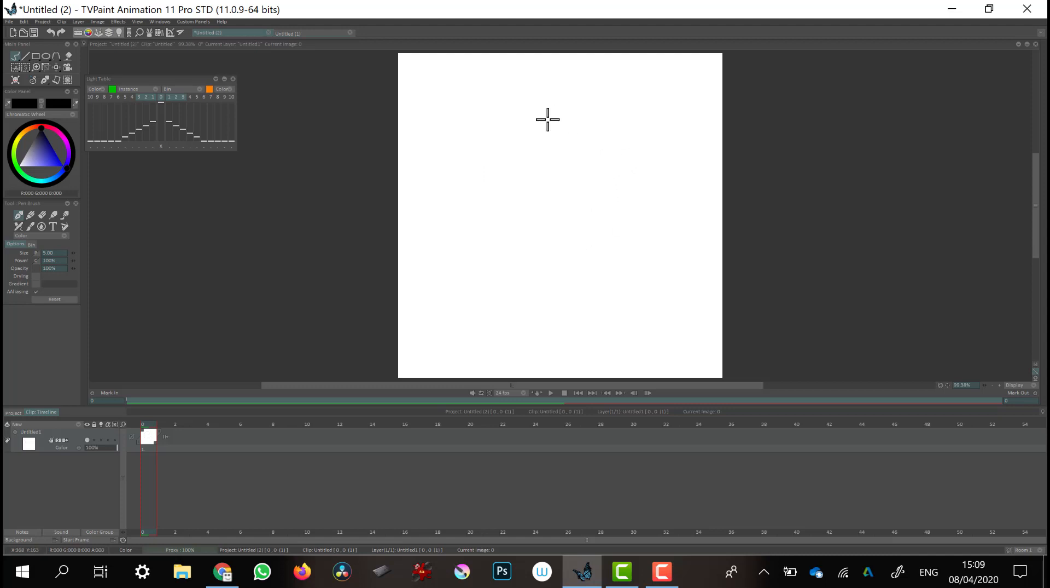
{"action": "mouse_move", "coordinate": [574, 124]}
{"action": "left_mouse_down"}
{"action": "mouse_move", "coordinate": [523, 118]}
{"action": "mouse_move", "coordinate": [484, 144]}
{"action": "mouse_move", "coordinate": [471, 187]}
{"action": "mouse_move", "coordinate": [476, 226]}
{"action": "mouse_move", "coordinate": [520, 237]}
{"action": "mouse_move", "coordinate": [519, 261]}
{"action": "mouse_move", "coordinate": [530, 265]}
{"action": "mouse_move", "coordinate": [572, 265]}
{"action": "mouse_move", "coordinate": [578, 240]}
{"action": "mouse_move", "coordinate": [614, 222]}
{"action": "mouse_move", "coordinate": [625, 183]}
{"action": "mouse_move", "coordinate": [608, 138]}
{"action": "mouse_move", "coordinate": [571, 120]}
{"action": "left_mouse_up"}
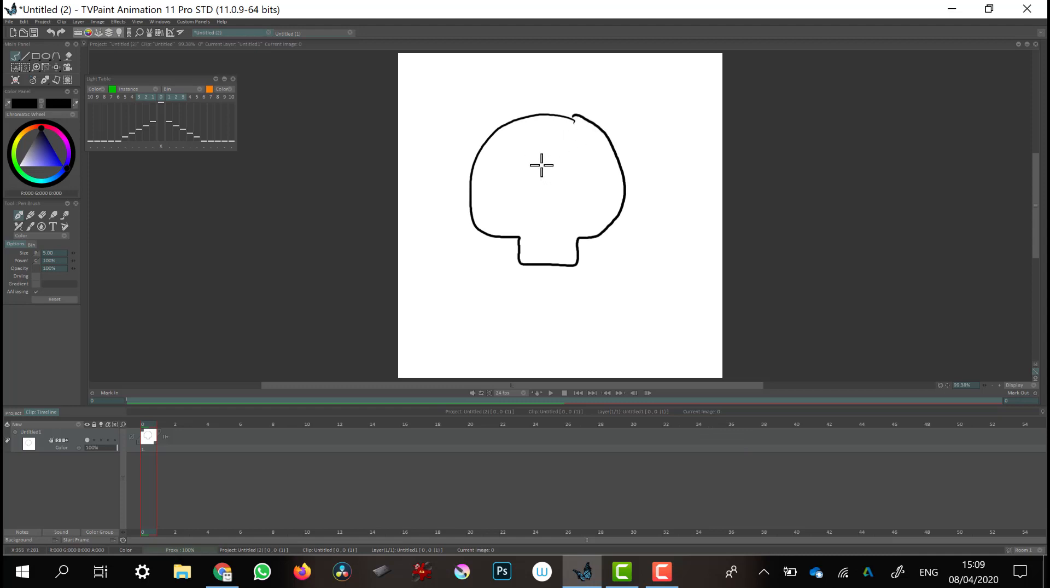
Draw the skull's filled eye sockets, a forehead crack, teeth, nose and brow lines
{"action": "mouse_move", "coordinate": [540, 161]}
{"action": "left_mouse_down"}
{"action": "mouse_move", "coordinate": [528, 187]}
{"action": "mouse_move", "coordinate": [542, 203]}
{"action": "mouse_move", "coordinate": [556, 173]}
{"action": "mouse_move", "coordinate": [539, 167]}
{"action": "mouse_move", "coordinate": [579, 192]}
{"action": "mouse_move", "coordinate": [608, 178]}
{"action": "mouse_move", "coordinate": [540, 168]}
{"action": "mouse_move", "coordinate": [528, 179]}
{"action": "mouse_move", "coordinate": [537, 198]}
{"action": "mouse_move", "coordinate": [543, 172]}
{"action": "mouse_move", "coordinate": [535, 200]}
{"action": "mouse_move", "coordinate": [537, 174]}
{"action": "mouse_move", "coordinate": [540, 187]}
{"action": "mouse_move", "coordinate": [587, 175]}
{"action": "mouse_move", "coordinate": [583, 161]}
{"action": "mouse_move", "coordinate": [590, 192]}
{"action": "mouse_move", "coordinate": [586, 166]}
{"action": "mouse_move", "coordinate": [578, 176]}
{"action": "mouse_move", "coordinate": [587, 160]}
{"action": "mouse_move", "coordinate": [588, 191]}
{"action": "mouse_move", "coordinate": [589, 156]}
{"action": "left_mouse_up"}
{"action": "mouse_move", "coordinate": [535, 197]}
{"action": "left_mouse_down"}
{"action": "mouse_move", "coordinate": [550, 164]}
{"action": "mouse_move", "coordinate": [542, 192]}
{"action": "left_mouse_up"}
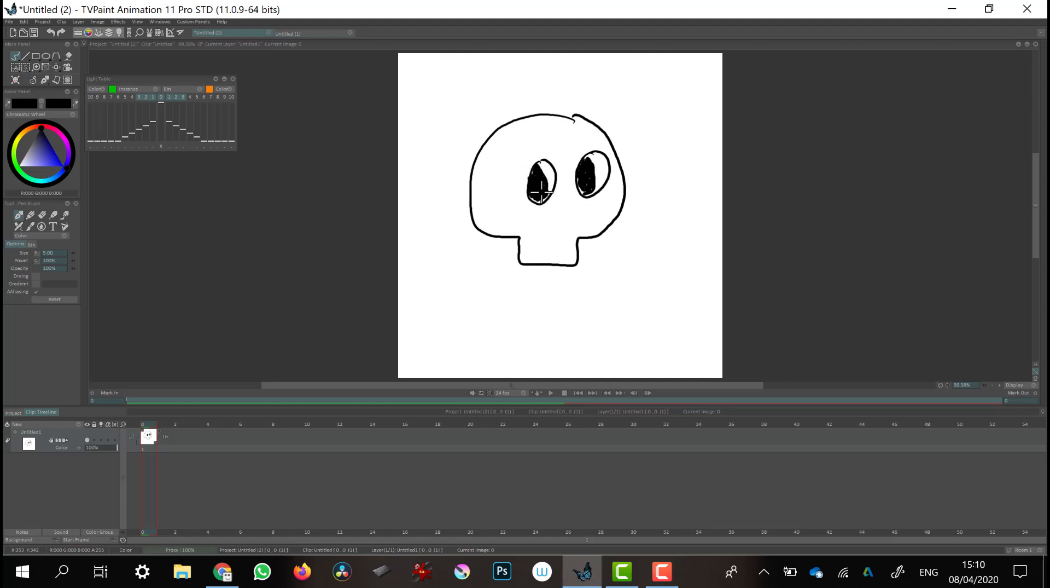
{"action": "mouse_move", "coordinate": [498, 155]}
{"action": "left_mouse_down"}
{"action": "mouse_move", "coordinate": [491, 194]}
{"action": "mouse_move", "coordinate": [544, 263]}
{"action": "mouse_move", "coordinate": [568, 262]}
{"action": "mouse_move", "coordinate": [532, 259]}
{"action": "left_mouse_up"}
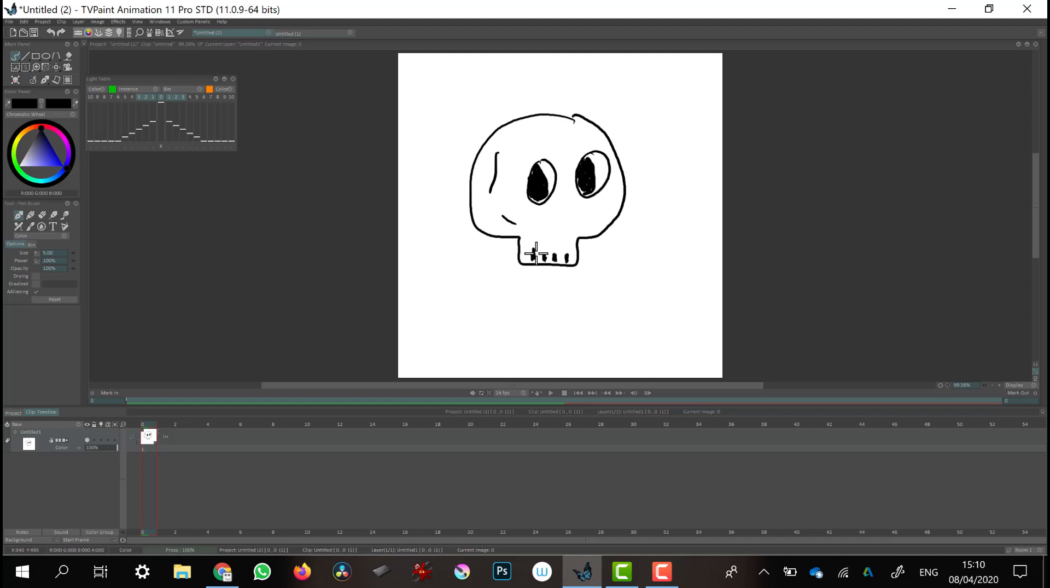
{"action": "mouse_move", "coordinate": [555, 212]}
{"action": "left_mouse_down"}
{"action": "mouse_move", "coordinate": [549, 221]}
{"action": "mouse_move", "coordinate": [570, 224]}
{"action": "left_mouse_up"}
{"action": "left_click_drag", "start_coordinate": [532, 155], "coordinate": [599, 141]}
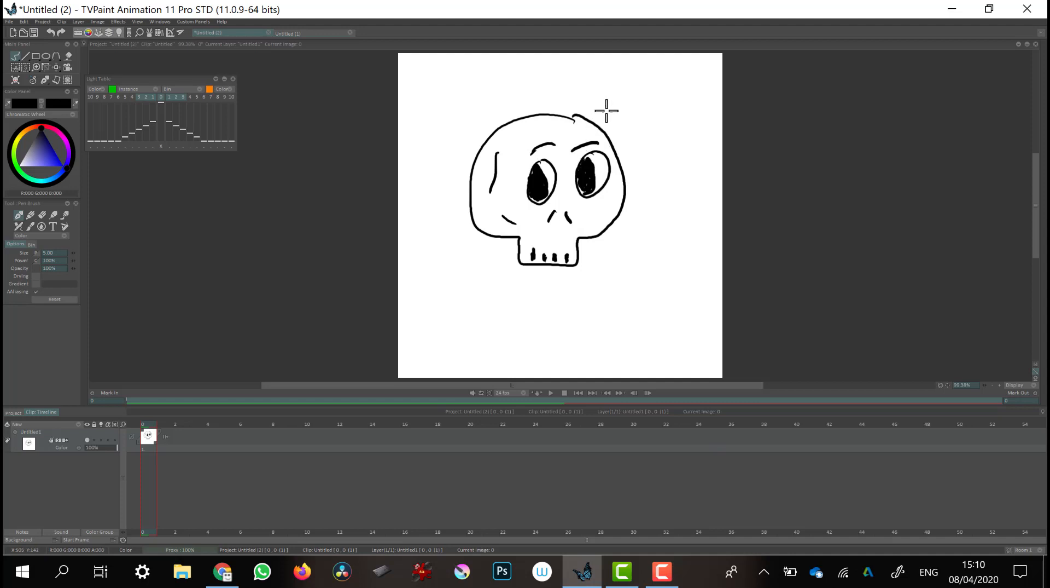
Draw short radiating strokes around the skull on both sides
{"action": "left_click_drag", "start_coordinate": [613, 119], "coordinate": [625, 112]}
{"action": "left_click_drag", "start_coordinate": [632, 159], "coordinate": [645, 155]}
{"action": "left_click_drag", "start_coordinate": [631, 210], "coordinate": [642, 213]}
{"action": "left_click_drag", "start_coordinate": [477, 129], "coordinate": [463, 122]}
{"action": "left_click_drag", "start_coordinate": [463, 171], "coordinate": [452, 169]}
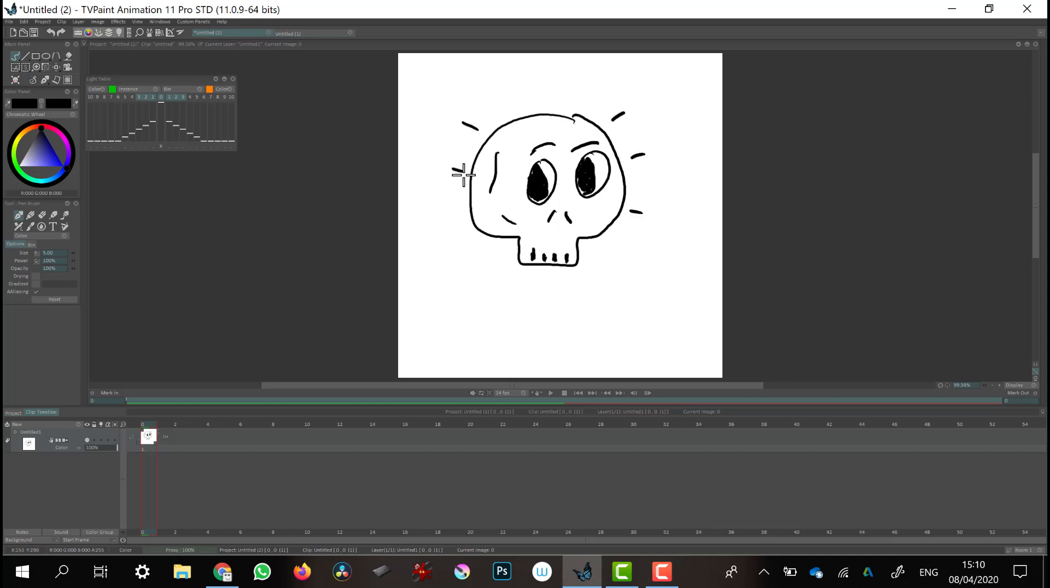
{"action": "left_click_drag", "start_coordinate": [464, 214], "coordinate": [453, 219]}
Add a new blank image two frames after the first drawing on the layer
{"action": "left_click", "coordinate": [168, 423]}
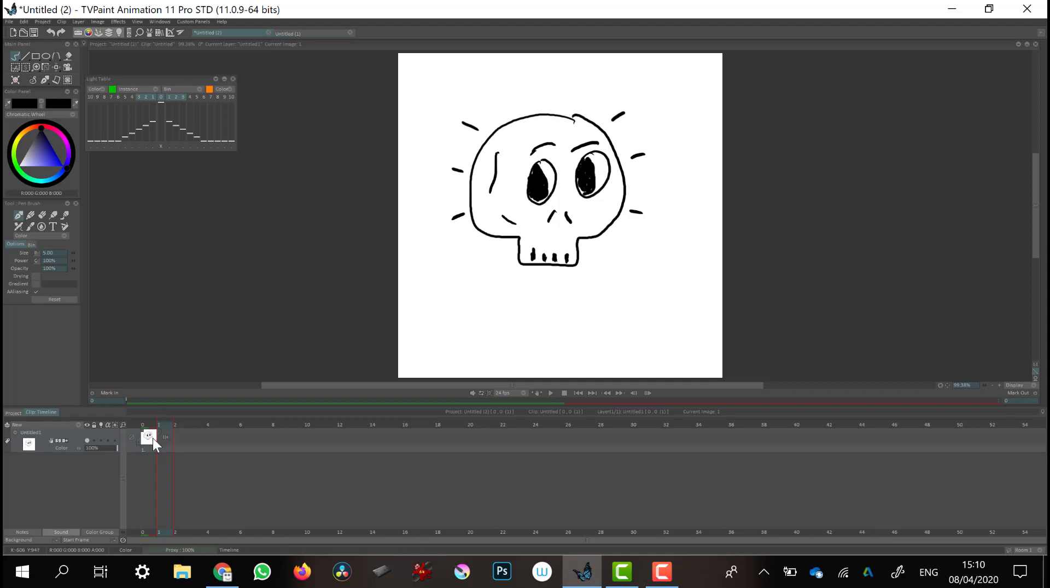
{"action": "key", "text": "Right"}
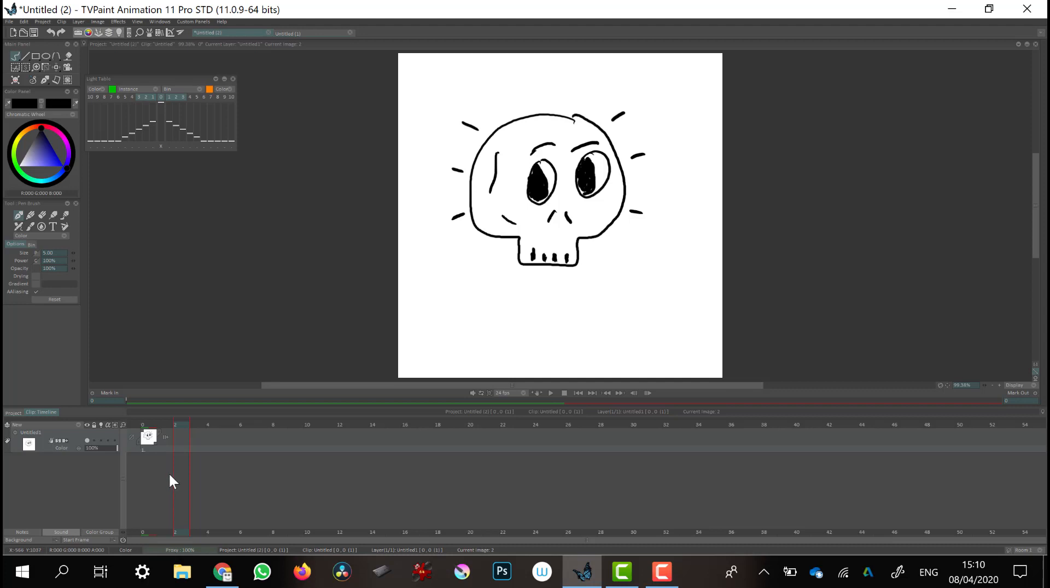
{"action": "key", "text": "Left"}
{"action": "key", "text": "Left"}
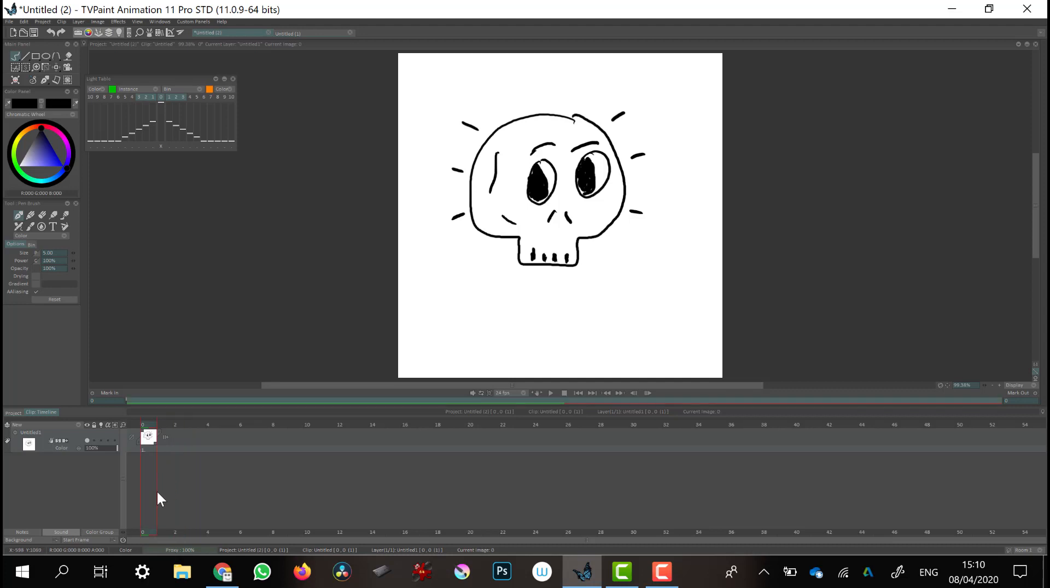
{"action": "key", "text": "Right"}
{"action": "key", "text": "Right"}
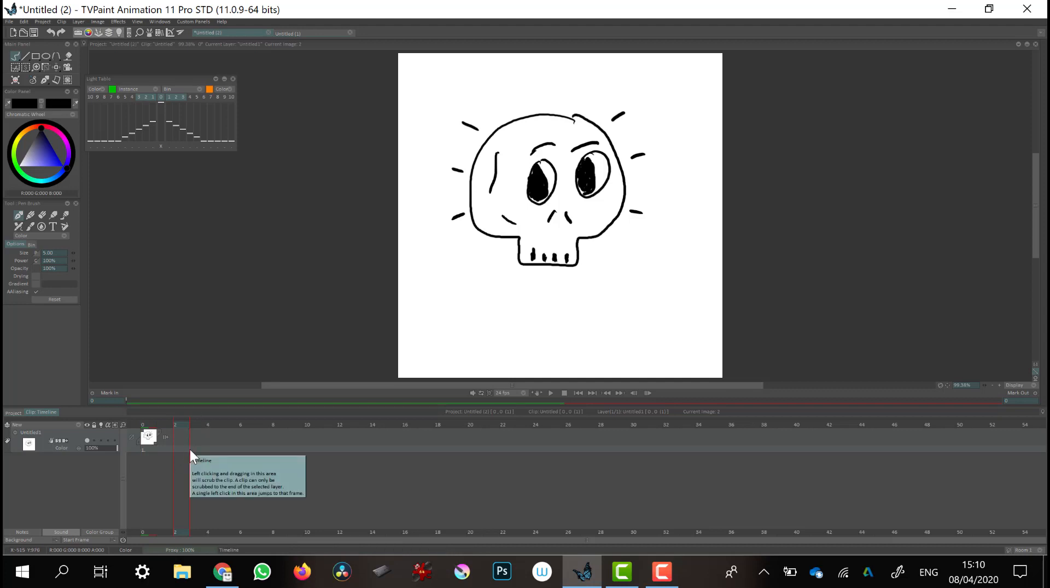
{"action": "key", "text": "Return"}
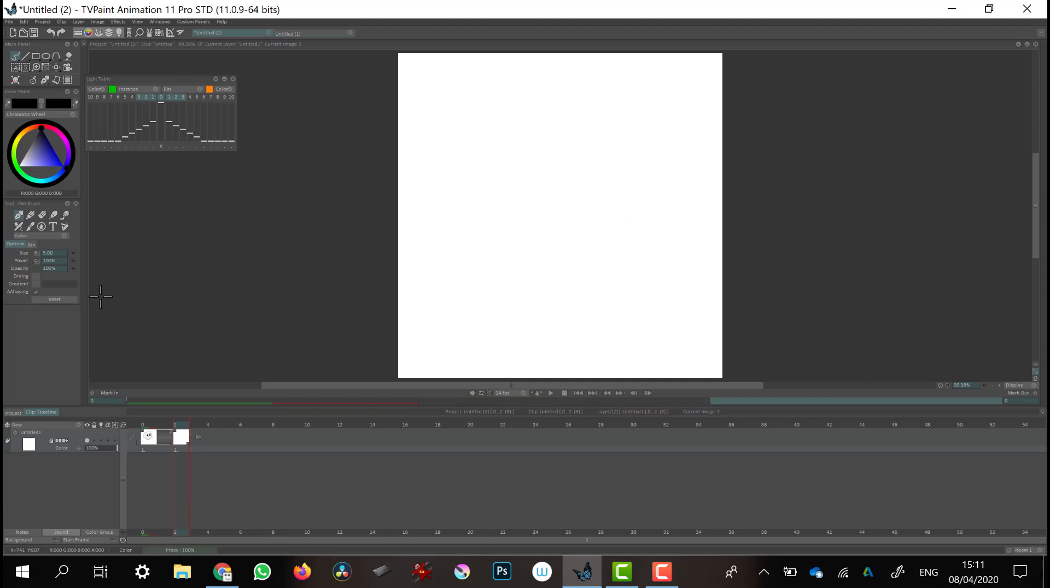
Turn on onion skin and redraw the skull outline, eyes, crack, teeth and nose on the new image
{"action": "left_click", "coordinate": [100, 440]}
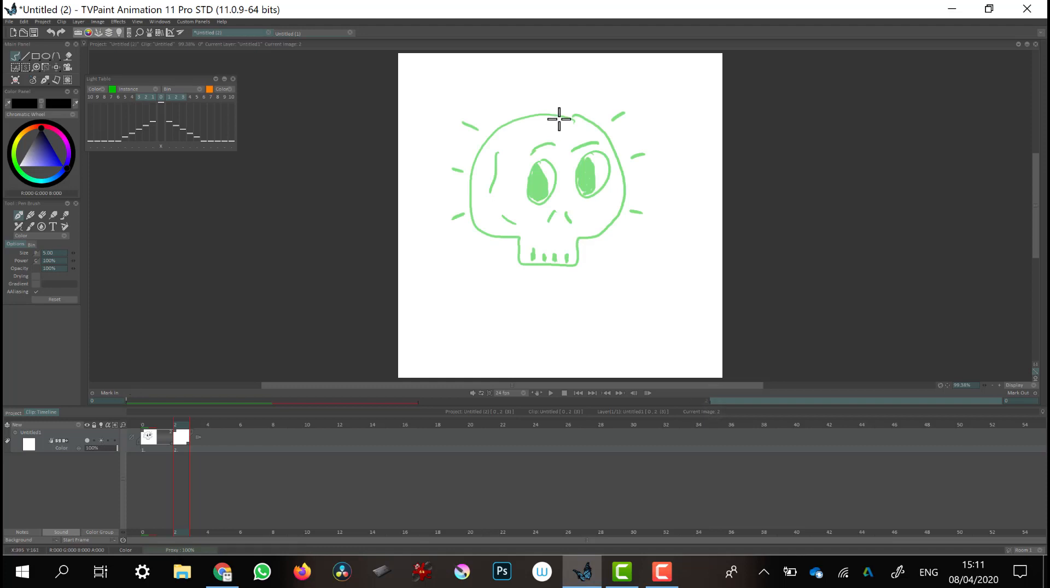
{"action": "mouse_move", "coordinate": [561, 115]}
{"action": "left_mouse_down"}
{"action": "mouse_move", "coordinate": [502, 124]}
{"action": "mouse_move", "coordinate": [477, 147]}
{"action": "mouse_move", "coordinate": [466, 186]}
{"action": "mouse_move", "coordinate": [477, 225]}
{"action": "mouse_move", "coordinate": [512, 238]}
{"action": "mouse_move", "coordinate": [514, 256]}
{"action": "mouse_move", "coordinate": [570, 260]}
{"action": "mouse_move", "coordinate": [578, 237]}
{"action": "mouse_move", "coordinate": [618, 209]}
{"action": "mouse_move", "coordinate": [625, 167]}
{"action": "mouse_move", "coordinate": [597, 123]}
{"action": "mouse_move", "coordinate": [563, 113]}
{"action": "mouse_move", "coordinate": [561, 144]}
{"action": "mouse_move", "coordinate": [528, 179]}
{"action": "mouse_move", "coordinate": [545, 202]}
{"action": "mouse_move", "coordinate": [551, 163]}
{"action": "mouse_move", "coordinate": [534, 186]}
{"action": "left_mouse_up"}
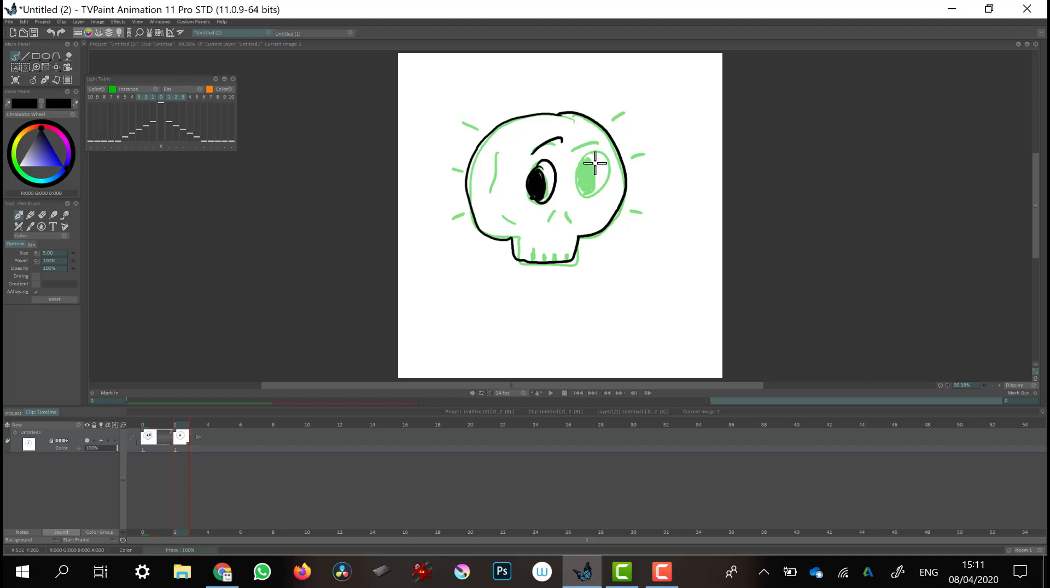
{"action": "left_click_drag", "start_coordinate": [573, 149], "coordinate": [605, 149]}
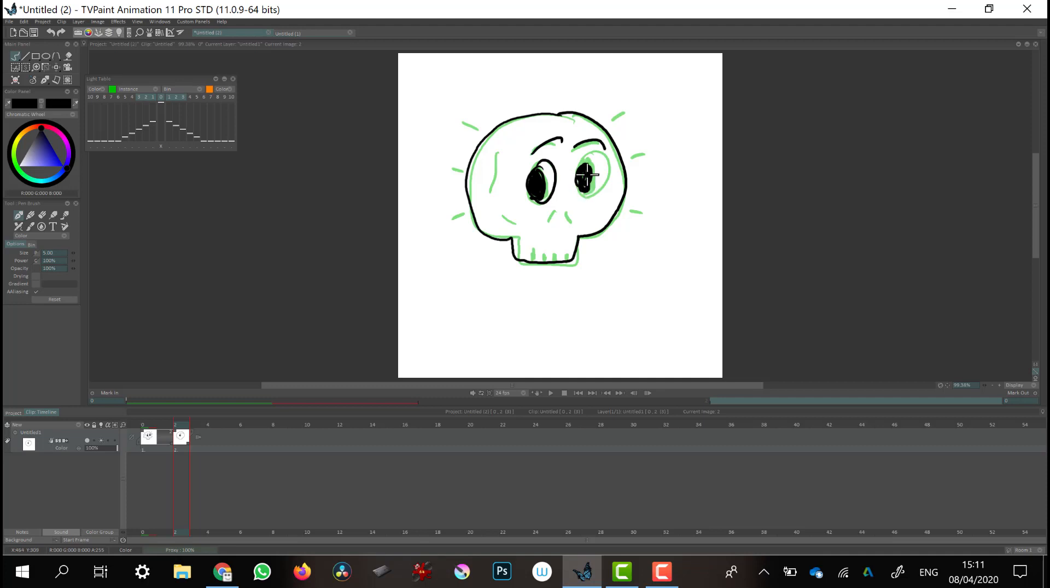
{"action": "mouse_move", "coordinate": [579, 171]}
{"action": "left_mouse_down"}
{"action": "mouse_move", "coordinate": [599, 143]}
{"action": "mouse_move", "coordinate": [615, 164]}
{"action": "mouse_move", "coordinate": [607, 190]}
{"action": "mouse_move", "coordinate": [584, 196]}
{"action": "mouse_move", "coordinate": [587, 160]}
{"action": "mouse_move", "coordinate": [593, 167]}
{"action": "left_mouse_up"}
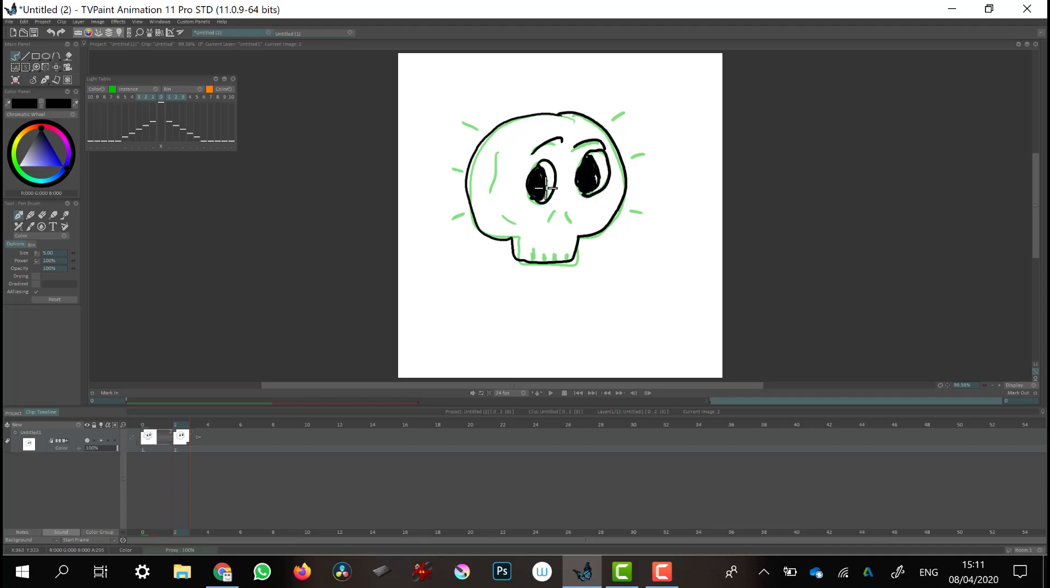
{"action": "mouse_move", "coordinate": [495, 153]}
{"action": "left_mouse_down"}
{"action": "mouse_move", "coordinate": [496, 197]}
{"action": "mouse_move", "coordinate": [516, 227]}
{"action": "left_mouse_up"}
{"action": "left_click_drag", "start_coordinate": [557, 253], "coordinate": [565, 263]}
{"action": "mouse_move", "coordinate": [557, 210]}
{"action": "left_mouse_down"}
{"action": "mouse_move", "coordinate": [549, 227]}
{"action": "mouse_move", "coordinate": [573, 223]}
{"action": "left_mouse_up"}
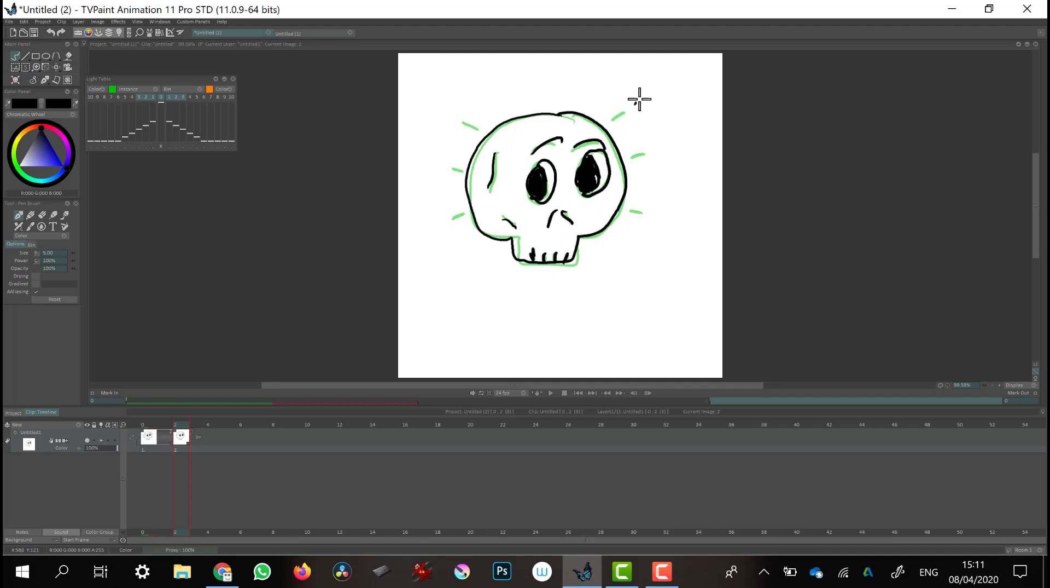
Draw radiating strokes around the skull on the new image, shifted outward from the previous ones
{"action": "left_click_drag", "start_coordinate": [635, 103], "coordinate": [652, 91]}
{"action": "left_click_drag", "start_coordinate": [663, 148], "coordinate": [677, 138]}
{"action": "left_click_drag", "start_coordinate": [656, 218], "coordinate": [670, 221]}
{"action": "left_click_drag", "start_coordinate": [442, 107], "coordinate": [455, 115]}
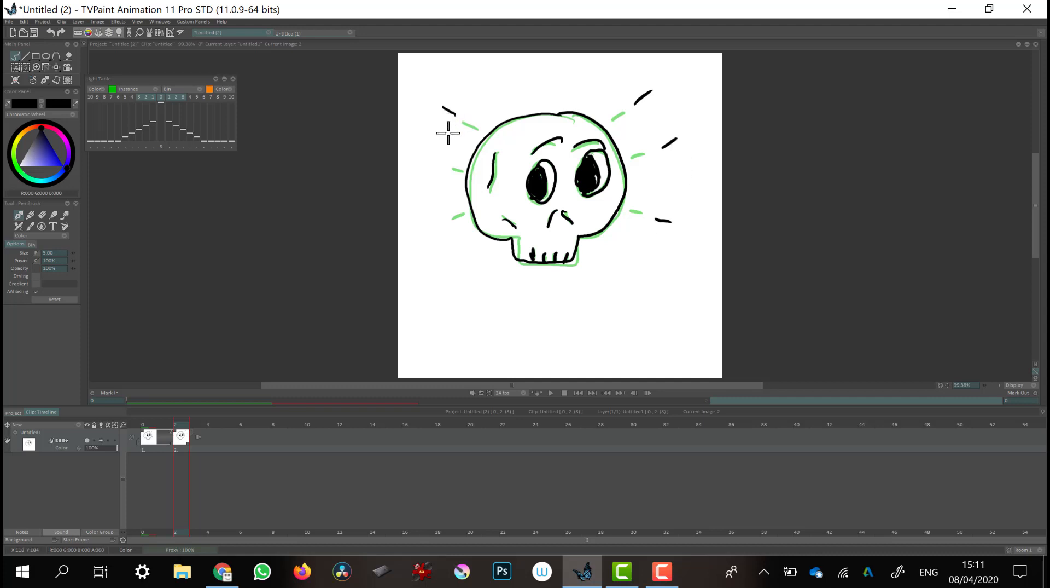
{"action": "left_click_drag", "start_coordinate": [428, 148], "coordinate": [445, 157]}
{"action": "left_click_drag", "start_coordinate": [440, 221], "coordinate": [431, 227]}
Add another blank image two frames further along the timeline
{"action": "key", "text": "Right"}
{"action": "key", "text": "Right"}
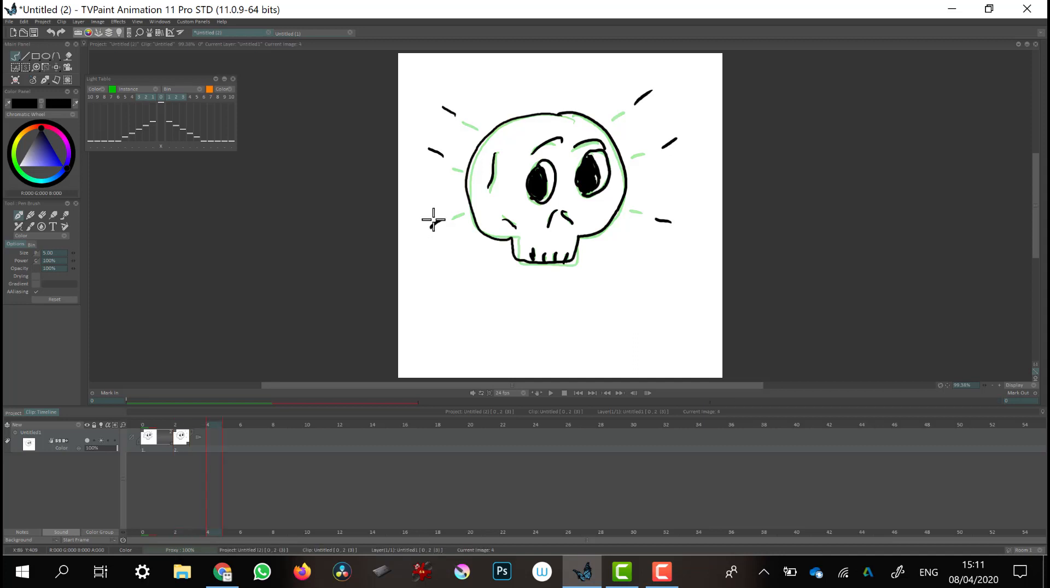
{"action": "key", "text": "BackSpace"}
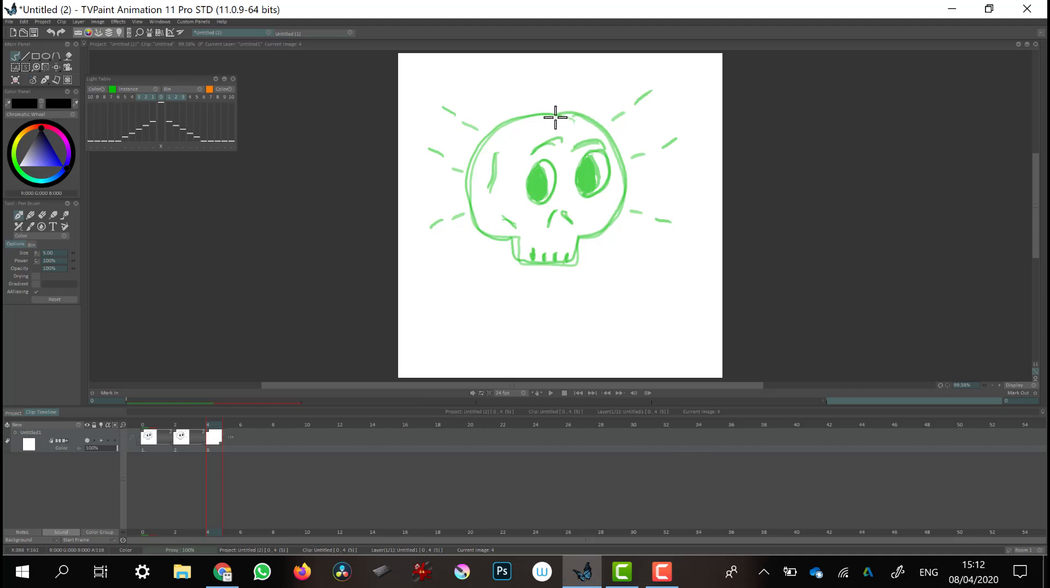
Trace the skull outline, forehead crack and both eyes over the onion skin on the new image
{"action": "mouse_move", "coordinate": [555, 116]}
{"action": "left_mouse_down"}
{"action": "mouse_move", "coordinate": [502, 130]}
{"action": "mouse_move", "coordinate": [467, 195]}
{"action": "mouse_move", "coordinate": [479, 224]}
{"action": "mouse_move", "coordinate": [507, 234]}
{"action": "mouse_move", "coordinate": [516, 266]}
{"action": "mouse_move", "coordinate": [581, 262]}
{"action": "mouse_move", "coordinate": [583, 235]}
{"action": "mouse_move", "coordinate": [622, 194]}
{"action": "mouse_move", "coordinate": [615, 146]}
{"action": "mouse_move", "coordinate": [579, 115]}
{"action": "mouse_move", "coordinate": [541, 112]}
{"action": "left_mouse_up"}
{"action": "mouse_move", "coordinate": [543, 151]}
{"action": "left_mouse_down"}
{"action": "mouse_move", "coordinate": [567, 130]}
{"action": "mouse_move", "coordinate": [598, 139]}
{"action": "left_mouse_up"}
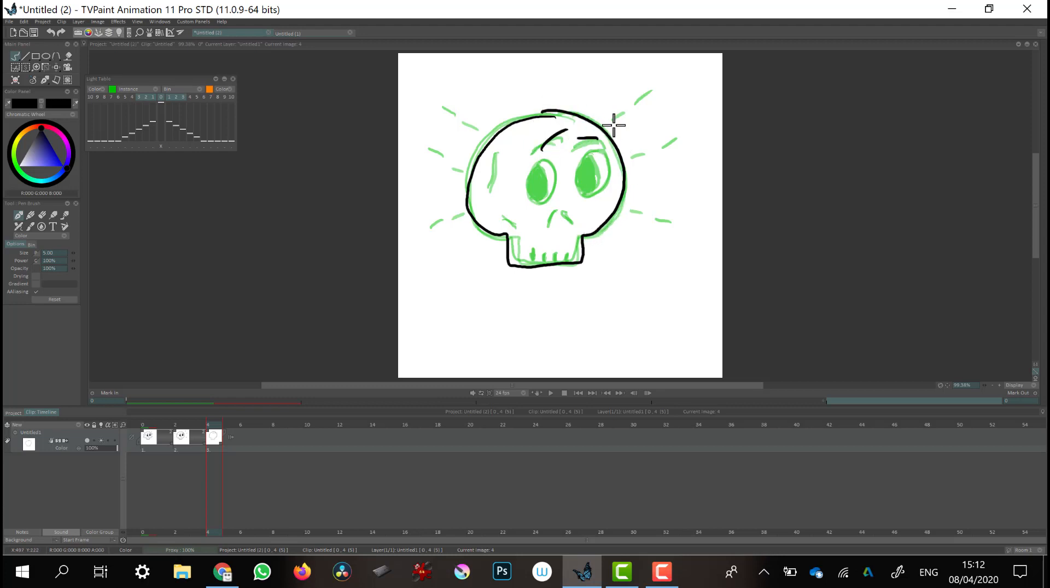
{"action": "mouse_move", "coordinate": [539, 160]}
{"action": "left_mouse_down"}
{"action": "mouse_move", "coordinate": [531, 195]}
{"action": "mouse_move", "coordinate": [556, 174]}
{"action": "mouse_move", "coordinate": [543, 157]}
{"action": "mouse_move", "coordinate": [529, 186]}
{"action": "mouse_move", "coordinate": [534, 172]}
{"action": "left_mouse_up"}
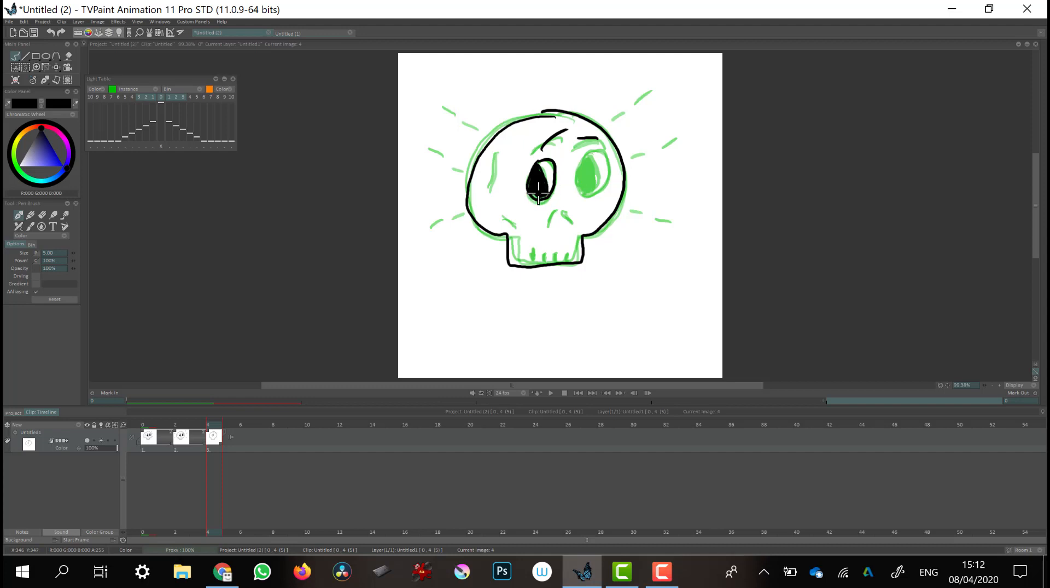
{"action": "left_click_drag", "start_coordinate": [539, 191], "coordinate": [536, 181]}
{"action": "mouse_move", "coordinate": [587, 157]}
{"action": "left_mouse_down"}
{"action": "mouse_move", "coordinate": [573, 195]}
{"action": "mouse_move", "coordinate": [612, 183]}
{"action": "mouse_move", "coordinate": [608, 155]}
{"action": "mouse_move", "coordinate": [595, 149]}
{"action": "mouse_move", "coordinate": [584, 172]}
{"action": "left_mouse_up"}
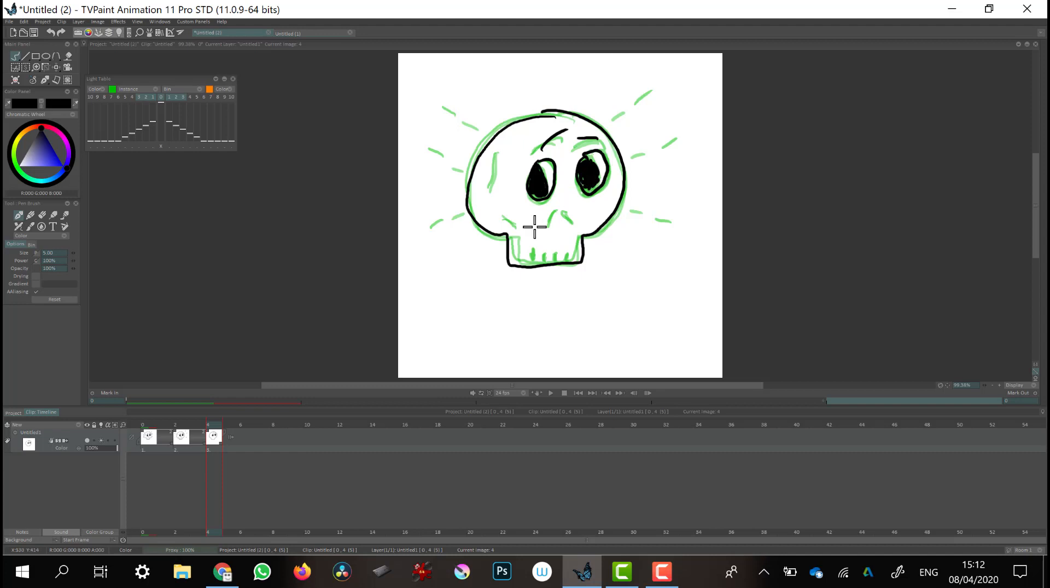
Add the nose, a side crack line and the teeth to the skull on this image
{"action": "left_click_drag", "start_coordinate": [508, 215], "coordinate": [521, 225]}
{"action": "left_click_drag", "start_coordinate": [494, 157], "coordinate": [491, 190]}
{"action": "mouse_move", "coordinate": [557, 207]}
{"action": "left_mouse_down"}
{"action": "mouse_move", "coordinate": [548, 225]}
{"action": "mouse_move", "coordinate": [573, 224]}
{"action": "mouse_move", "coordinate": [535, 258]}
{"action": "mouse_move", "coordinate": [569, 260]}
{"action": "left_mouse_up"}
Draw short radiating strokes around the skull, shifted outward from the previous frame's strokes
{"action": "left_click_drag", "start_coordinate": [666, 82], "coordinate": [684, 67]}
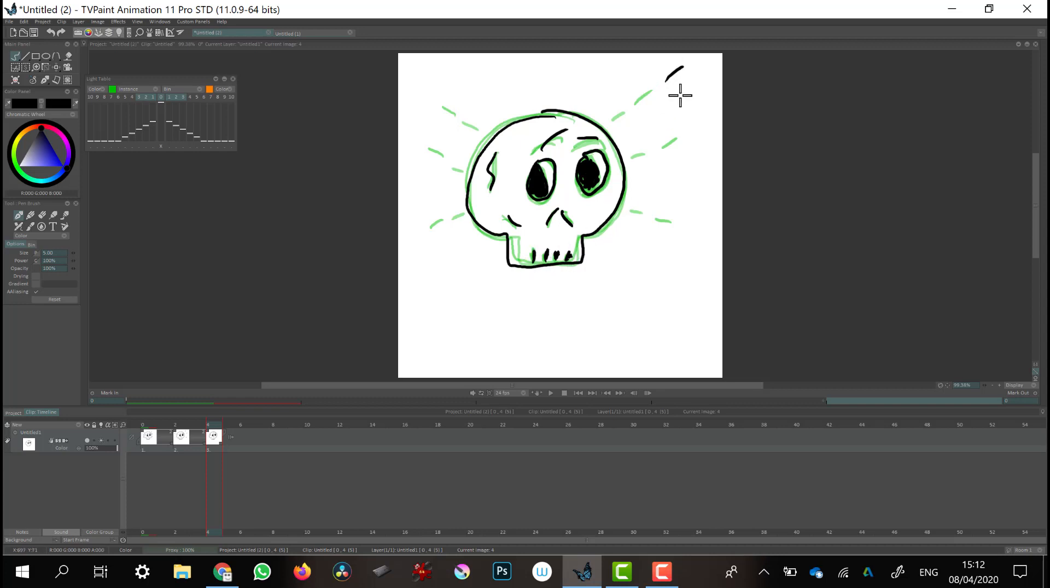
{"action": "left_click_drag", "start_coordinate": [689, 121], "coordinate": [704, 115]}
{"action": "left_click_drag", "start_coordinate": [683, 232], "coordinate": [696, 237]}
{"action": "left_click_drag", "start_coordinate": [435, 100], "coordinate": [423, 87]}
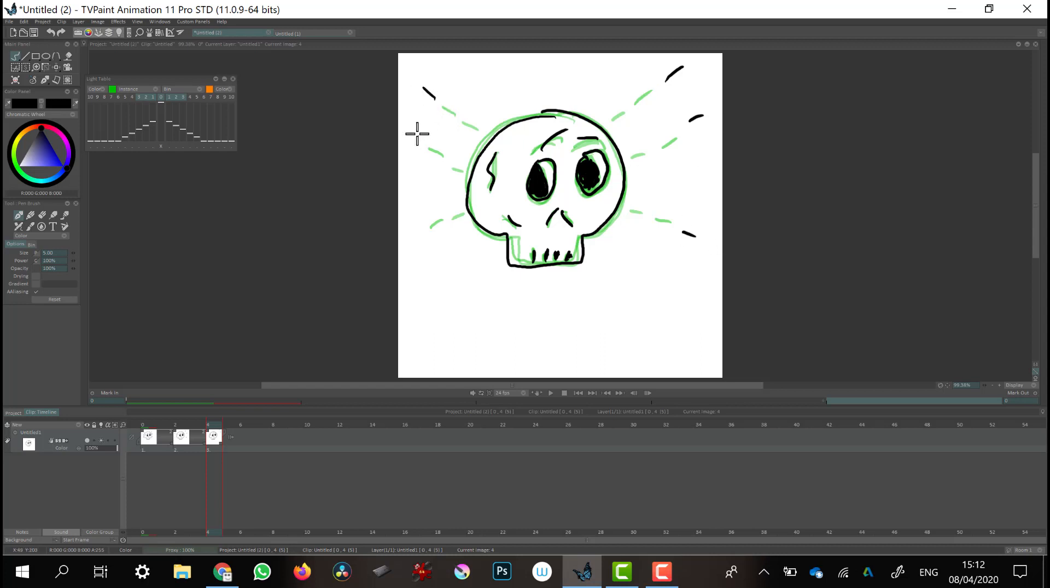
{"action": "left_click_drag", "start_coordinate": [417, 133], "coordinate": [409, 125]}
{"action": "left_click_drag", "start_coordinate": [421, 233], "coordinate": [411, 250]}
Add a new blank image at frame 6 of the timeline and select it for drawing
{"action": "key", "text": "Right"}
{"action": "key", "text": "Right"}
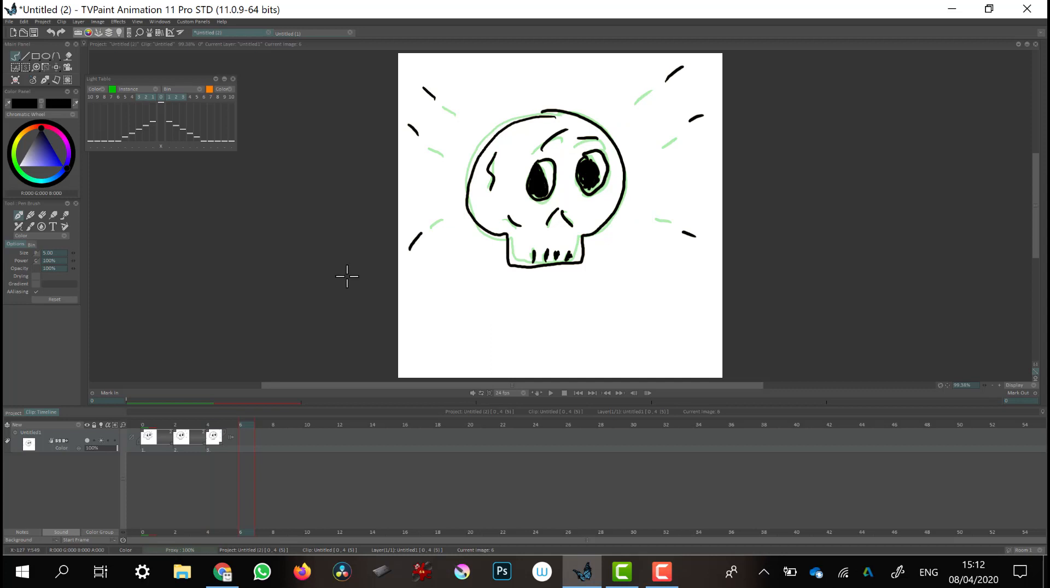
{"action": "key", "text": "Left"}
{"action": "key", "text": "Left"}
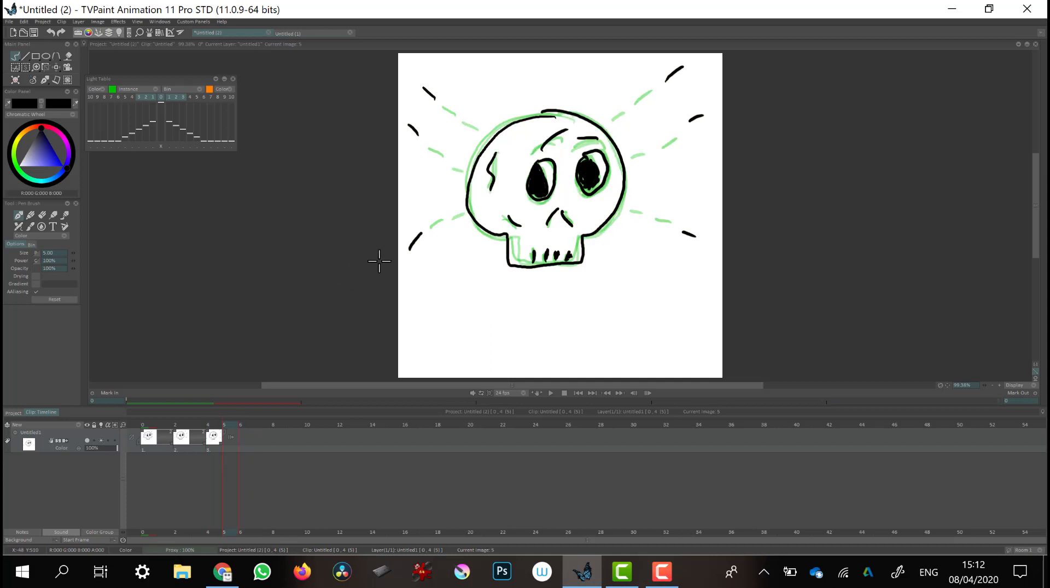
{"action": "key", "text": "Right"}
{"action": "key", "text": "Right"}
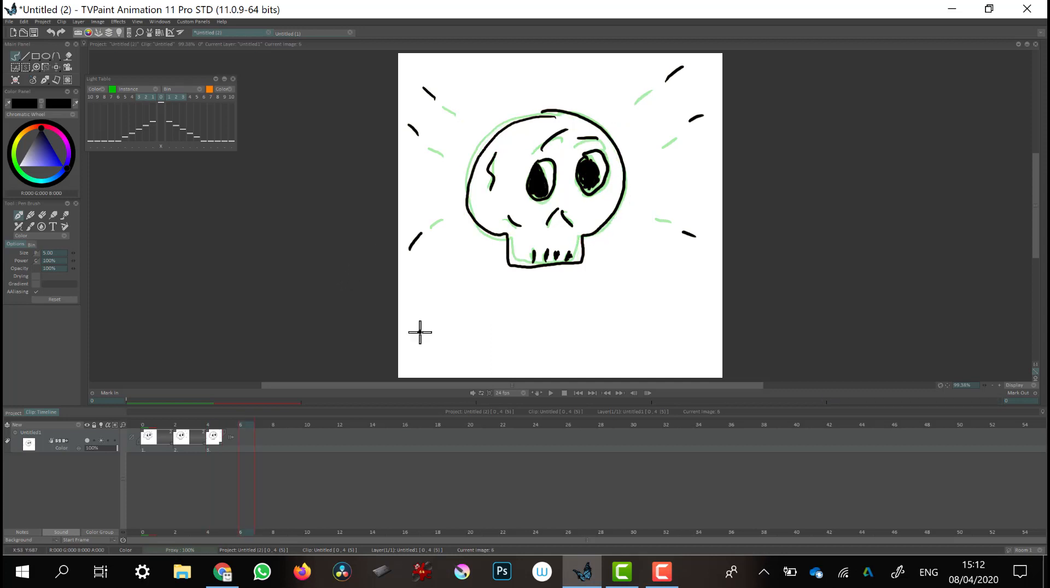
{"action": "left_click", "coordinate": [251, 433]}
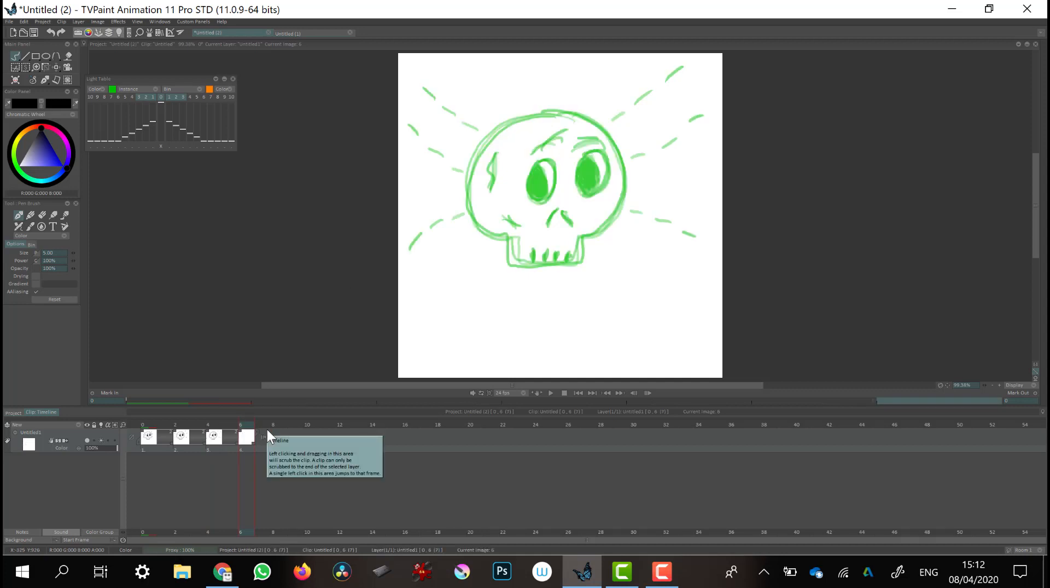
{"action": "key", "text": "Left"}
{"action": "key", "text": "Left"}
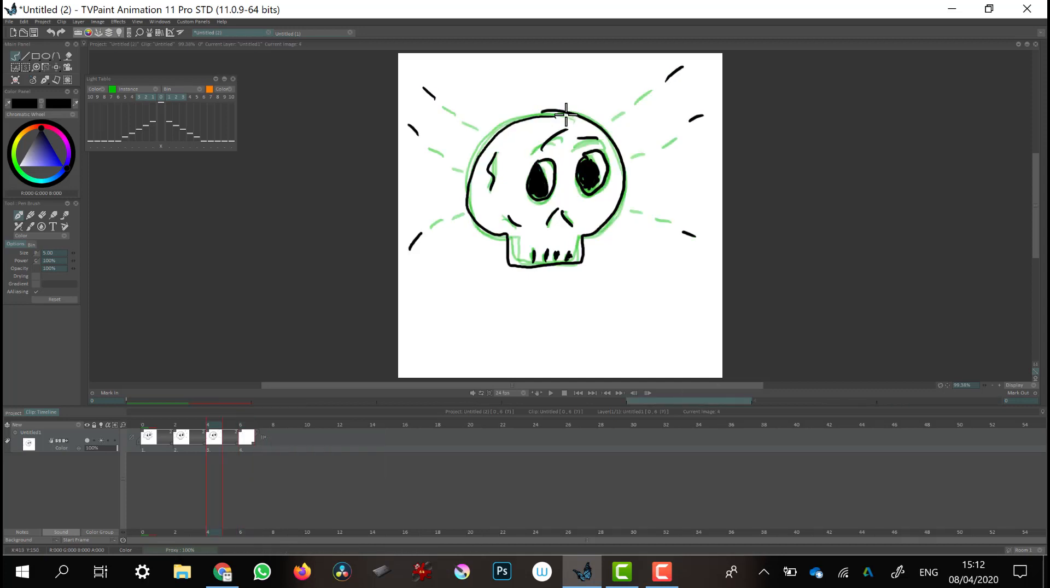
{"action": "left_click", "coordinate": [247, 435]}
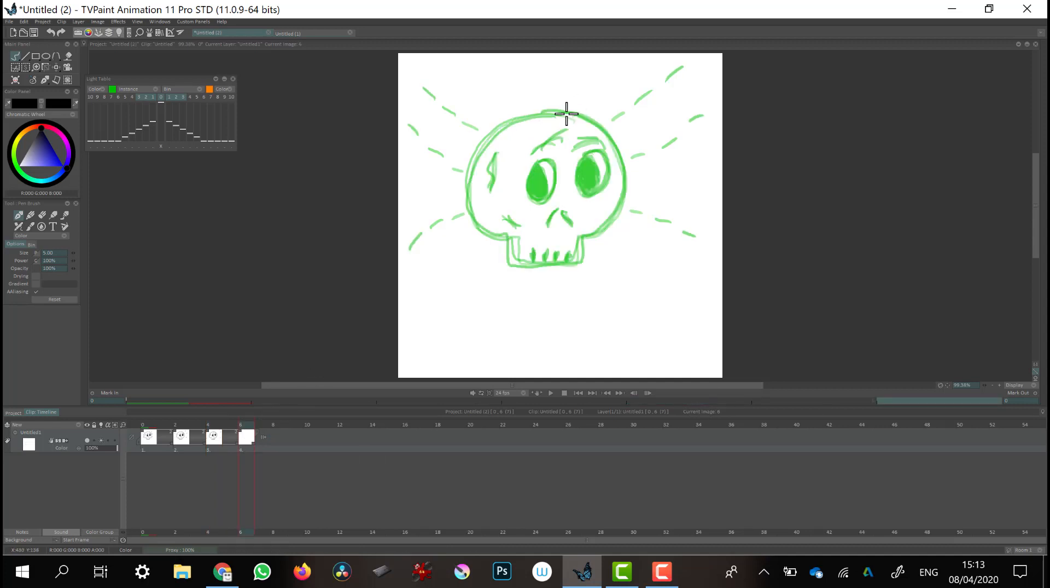
Sketch part of the skull's left outline, erase it with the Eraser Brush, and return to the pen
{"action": "mouse_move", "coordinate": [555, 113]}
{"action": "left_mouse_down"}
{"action": "mouse_move", "coordinate": [491, 132]}
{"action": "mouse_move", "coordinate": [470, 174]}
{"action": "mouse_move", "coordinate": [473, 166]}
{"action": "mouse_move", "coordinate": [474, 218]}
{"action": "mouse_move", "coordinate": [513, 246]}
{"action": "mouse_move", "coordinate": [512, 268]}
{"action": "left_mouse_up"}
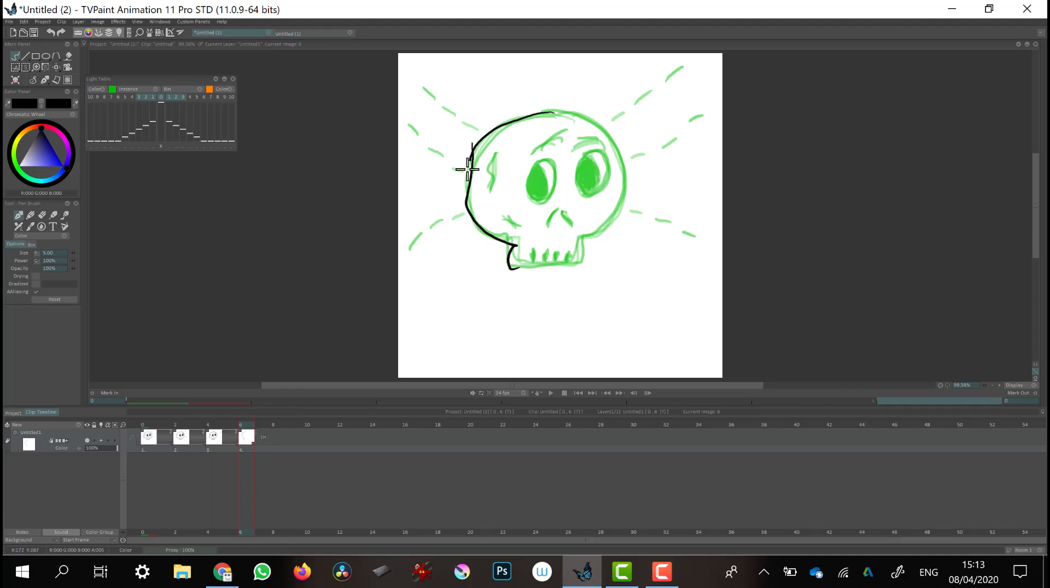
{"action": "left_click_drag", "start_coordinate": [466, 164], "coordinate": [484, 174]}
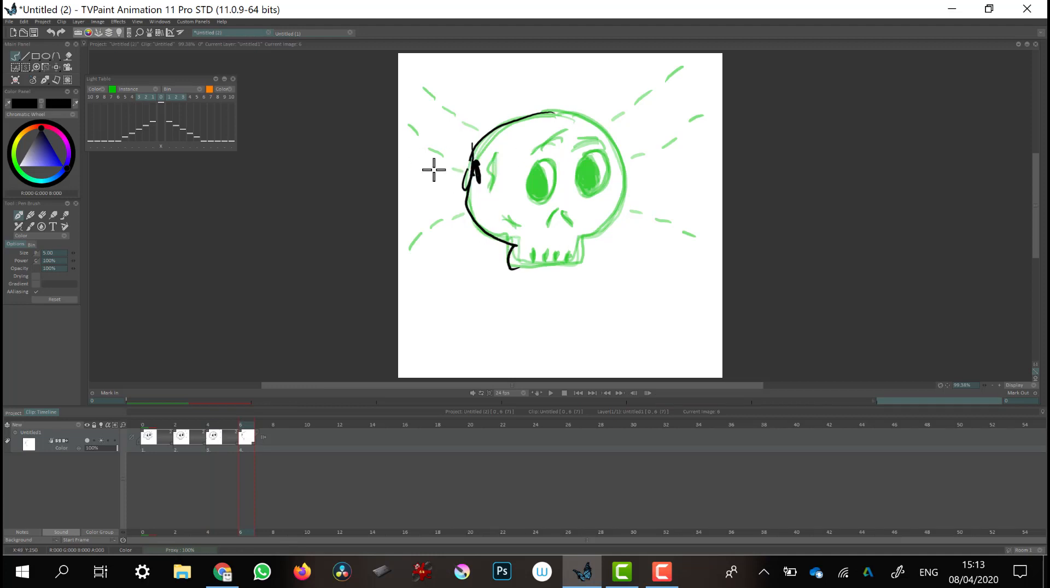
{"action": "left_click", "coordinate": [42, 215]}
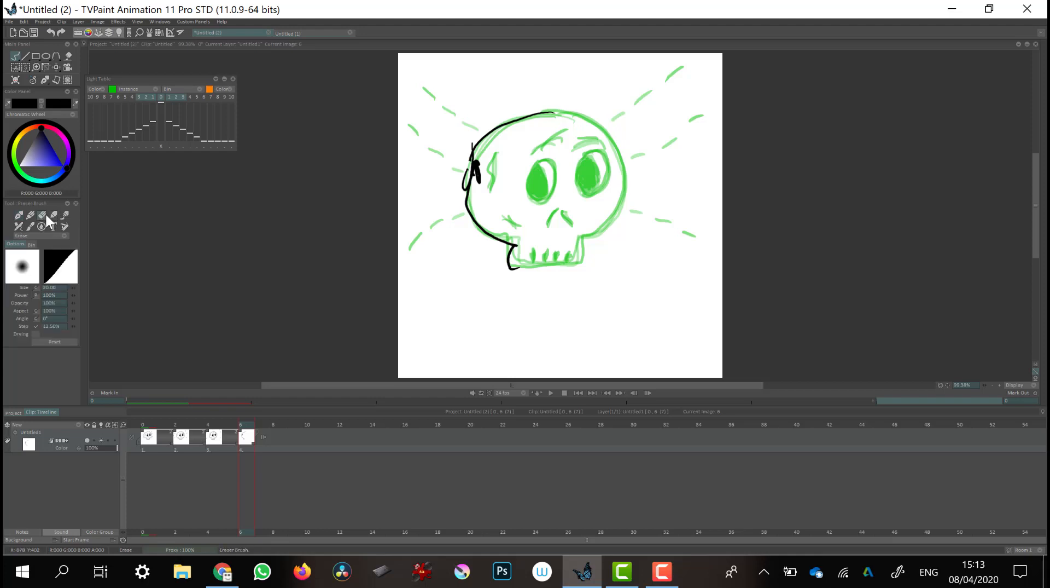
{"action": "mouse_move", "coordinate": [507, 255]}
{"action": "left_mouse_down"}
{"action": "mouse_move", "coordinate": [481, 255]}
{"action": "mouse_move", "coordinate": [518, 226]}
{"action": "mouse_move", "coordinate": [468, 235]}
{"action": "mouse_move", "coordinate": [493, 204]}
{"action": "mouse_move", "coordinate": [453, 184]}
{"action": "mouse_move", "coordinate": [489, 158]}
{"action": "mouse_move", "coordinate": [464, 150]}
{"action": "left_mouse_up"}
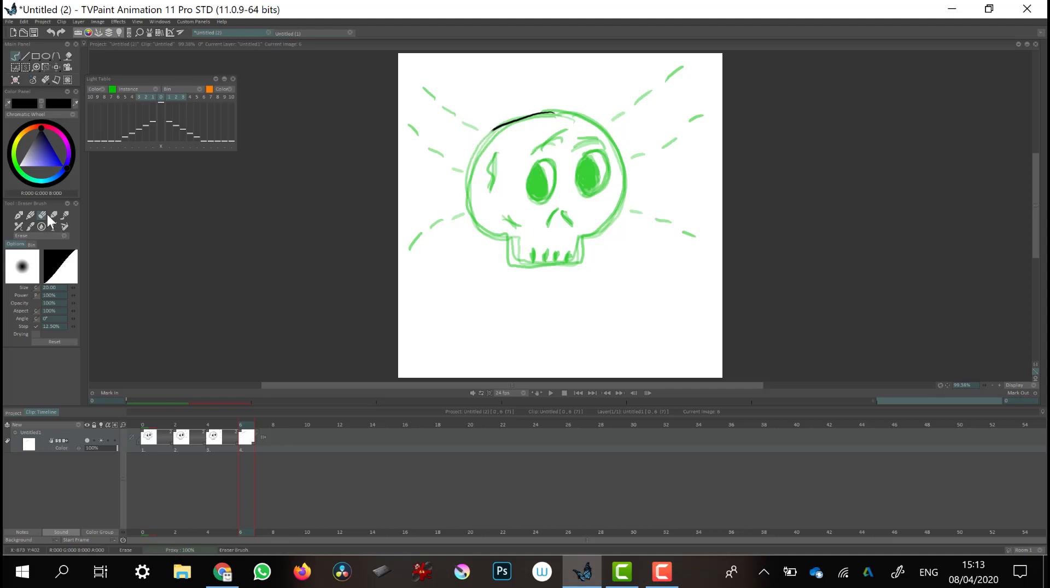
{"action": "left_click", "coordinate": [20, 214]}
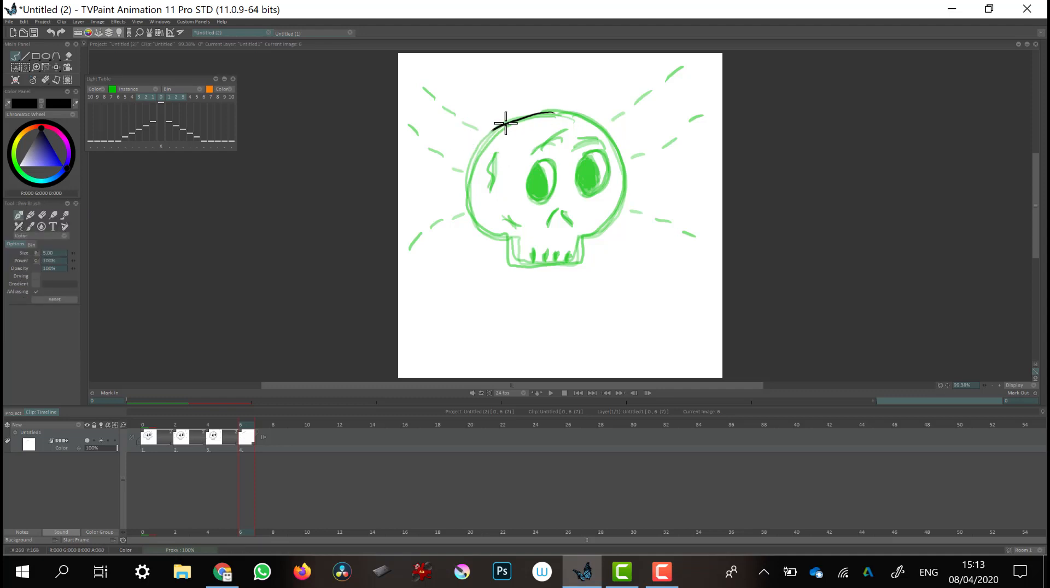
Redraw the skull outline, crack, both eyes, side line, nose and teeth on the frame 6 image
{"action": "mouse_move", "coordinate": [496, 125]}
{"action": "left_mouse_down"}
{"action": "mouse_move", "coordinate": [470, 184]}
{"action": "mouse_move", "coordinate": [474, 213]}
{"action": "mouse_move", "coordinate": [509, 244]}
{"action": "mouse_move", "coordinate": [504, 265]}
{"action": "mouse_move", "coordinate": [591, 268]}
{"action": "mouse_move", "coordinate": [579, 236]}
{"action": "mouse_move", "coordinate": [619, 207]}
{"action": "mouse_move", "coordinate": [623, 168]}
{"action": "mouse_move", "coordinate": [609, 127]}
{"action": "mouse_move", "coordinate": [547, 109]}
{"action": "left_mouse_up"}
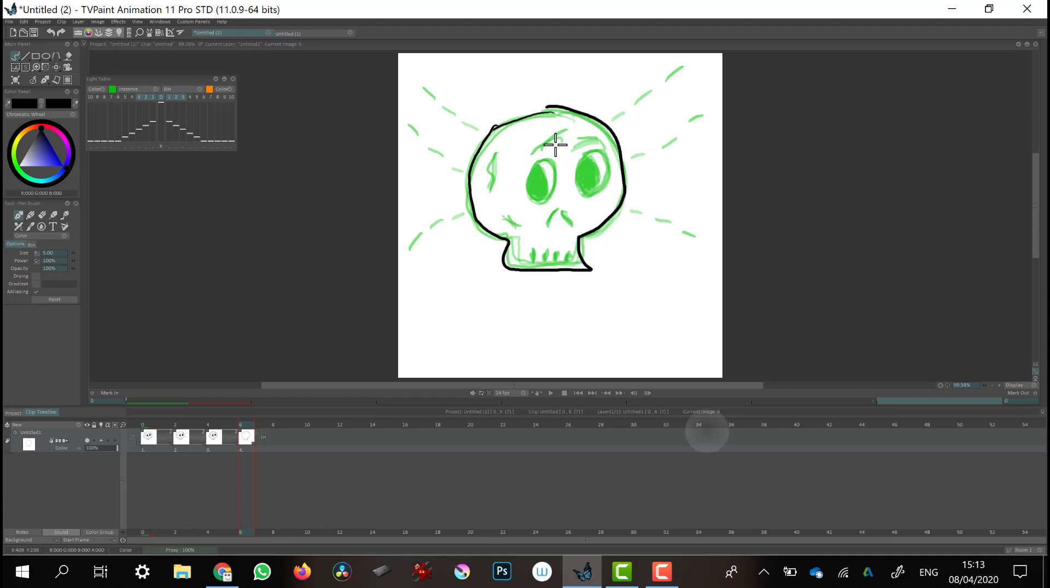
{"action": "left_click_drag", "start_coordinate": [534, 151], "coordinate": [558, 131]}
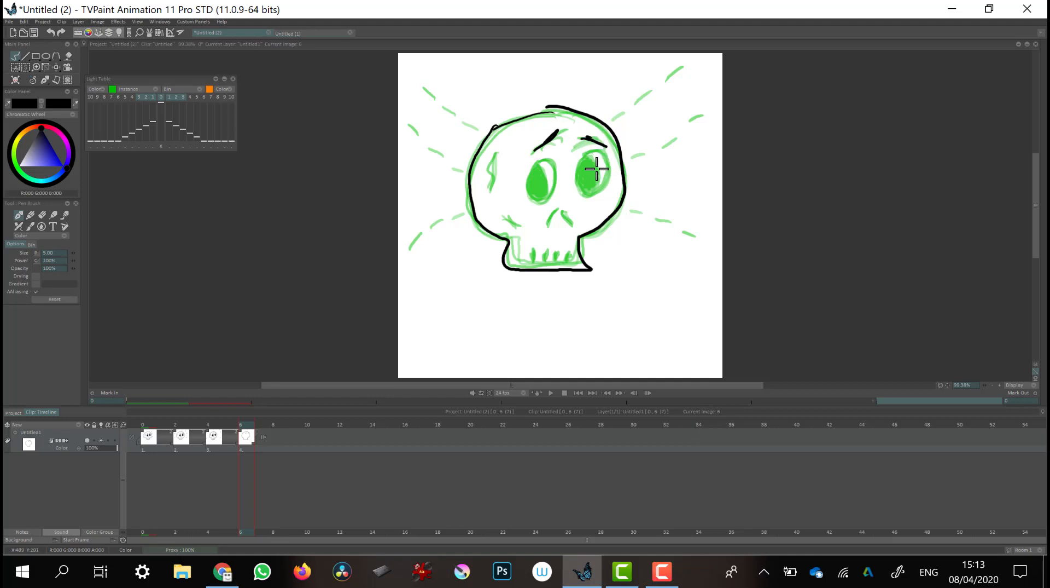
{"action": "mouse_move", "coordinate": [598, 161]}
{"action": "left_mouse_down"}
{"action": "mouse_move", "coordinate": [582, 176]}
{"action": "mouse_move", "coordinate": [610, 166]}
{"action": "mouse_move", "coordinate": [583, 184]}
{"action": "mouse_move", "coordinate": [593, 174]}
{"action": "left_mouse_up"}
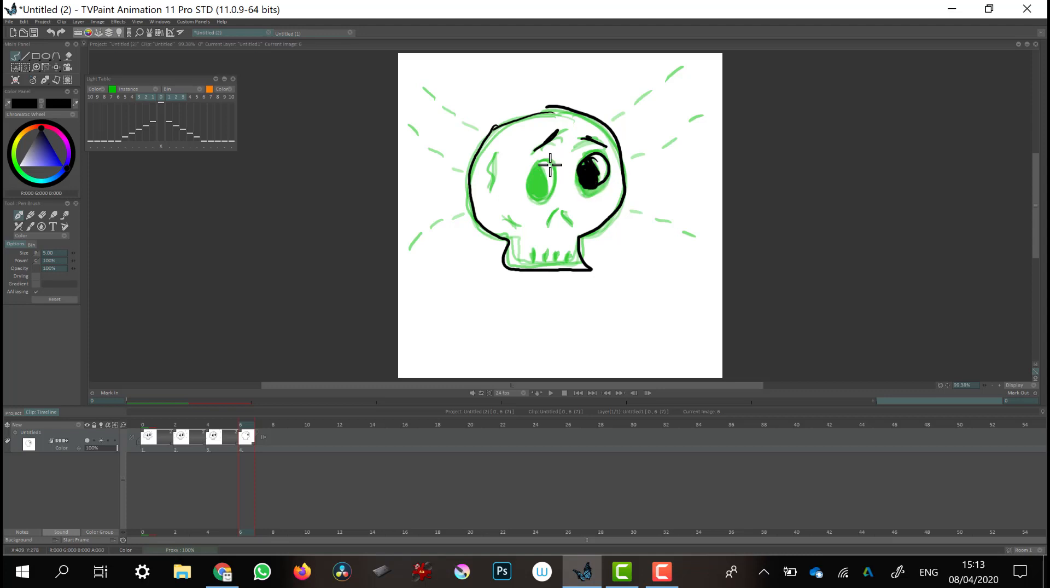
{"action": "mouse_move", "coordinate": [542, 158]}
{"action": "left_mouse_down"}
{"action": "mouse_move", "coordinate": [526, 166]}
{"action": "mouse_move", "coordinate": [536, 201]}
{"action": "mouse_move", "coordinate": [557, 172]}
{"action": "mouse_move", "coordinate": [545, 159]}
{"action": "mouse_move", "coordinate": [536, 189]}
{"action": "mouse_move", "coordinate": [545, 187]}
{"action": "left_mouse_up"}
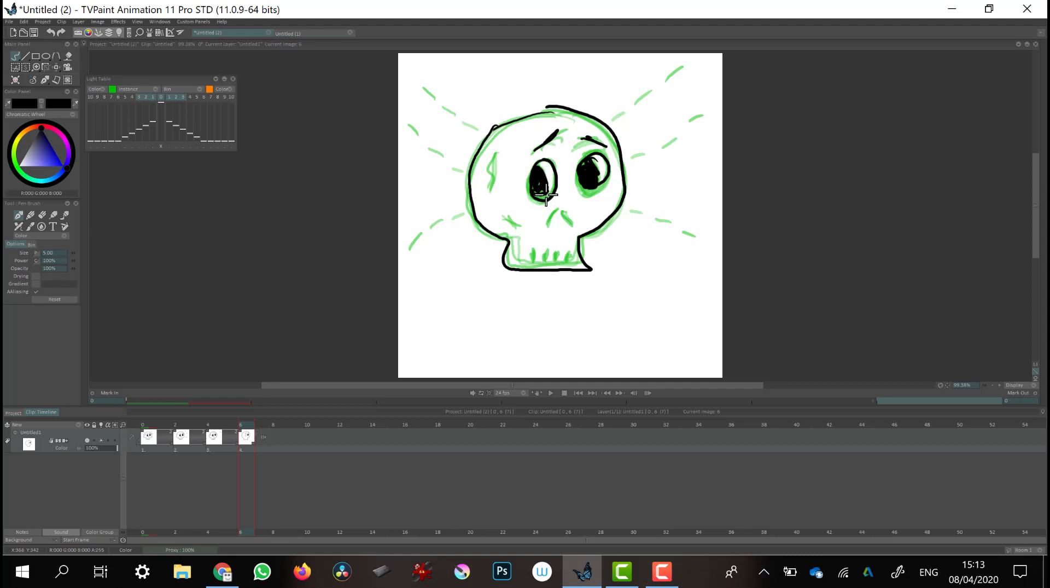
{"action": "left_click_drag", "start_coordinate": [500, 151], "coordinate": [492, 183]}
{"action": "mouse_move", "coordinate": [531, 226]}
{"action": "left_mouse_down"}
{"action": "mouse_move", "coordinate": [507, 219]}
{"action": "mouse_move", "coordinate": [571, 224]}
{"action": "mouse_move", "coordinate": [529, 265]}
{"action": "mouse_move", "coordinate": [559, 262]}
{"action": "left_mouse_up"}
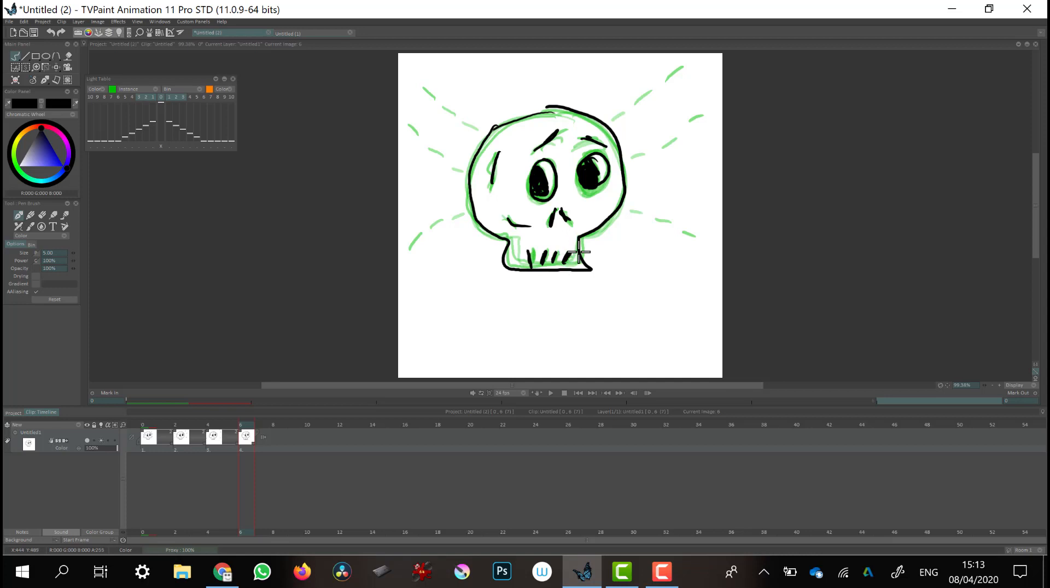
Draw small starburst sparks near the canvas corners and sides around the skull
{"action": "mouse_move", "coordinate": [668, 58]}
{"action": "left_mouse_down"}
{"action": "mouse_move", "coordinate": [679, 71]}
{"action": "mouse_move", "coordinate": [663, 75]}
{"action": "mouse_move", "coordinate": [670, 91]}
{"action": "mouse_move", "coordinate": [688, 85]}
{"action": "mouse_move", "coordinate": [697, 69]}
{"action": "mouse_move", "coordinate": [685, 69]}
{"action": "left_mouse_up"}
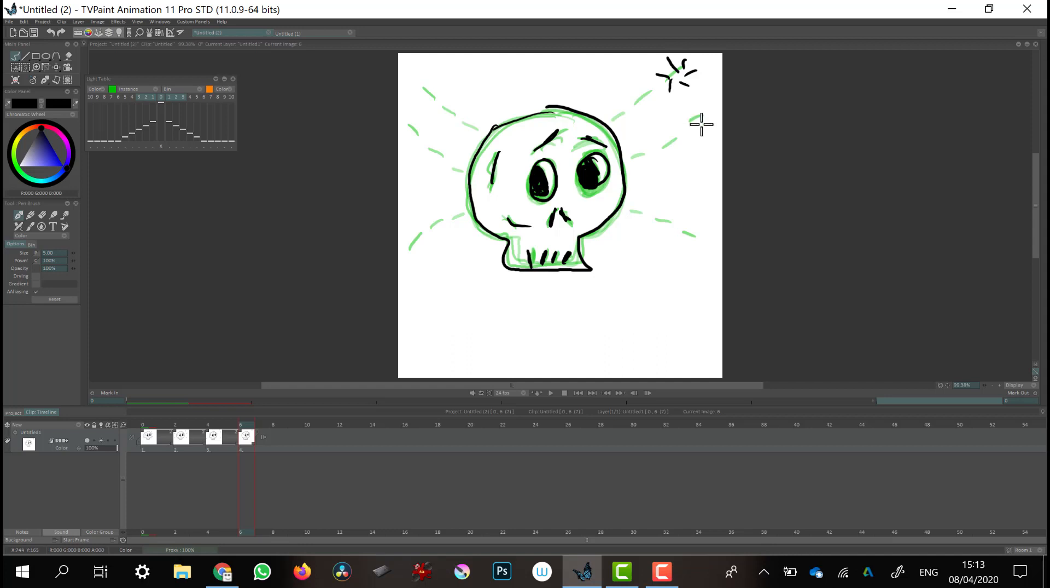
{"action": "mouse_move", "coordinate": [702, 113]}
{"action": "left_mouse_down"}
{"action": "mouse_move", "coordinate": [706, 101]}
{"action": "mouse_move", "coordinate": [687, 133]}
{"action": "mouse_move", "coordinate": [703, 135]}
{"action": "mouse_move", "coordinate": [712, 105]}
{"action": "left_mouse_up"}
{"action": "left_click_drag", "start_coordinate": [707, 119], "coordinate": [712, 128]}
{"action": "mouse_move", "coordinate": [707, 225]}
{"action": "left_mouse_down"}
{"action": "mouse_move", "coordinate": [718, 215]}
{"action": "mouse_move", "coordinate": [718, 237]}
{"action": "mouse_move", "coordinate": [690, 254]}
{"action": "mouse_move", "coordinate": [697, 234]}
{"action": "left_mouse_up"}
{"action": "left_click_drag", "start_coordinate": [686, 236], "coordinate": [692, 242]}
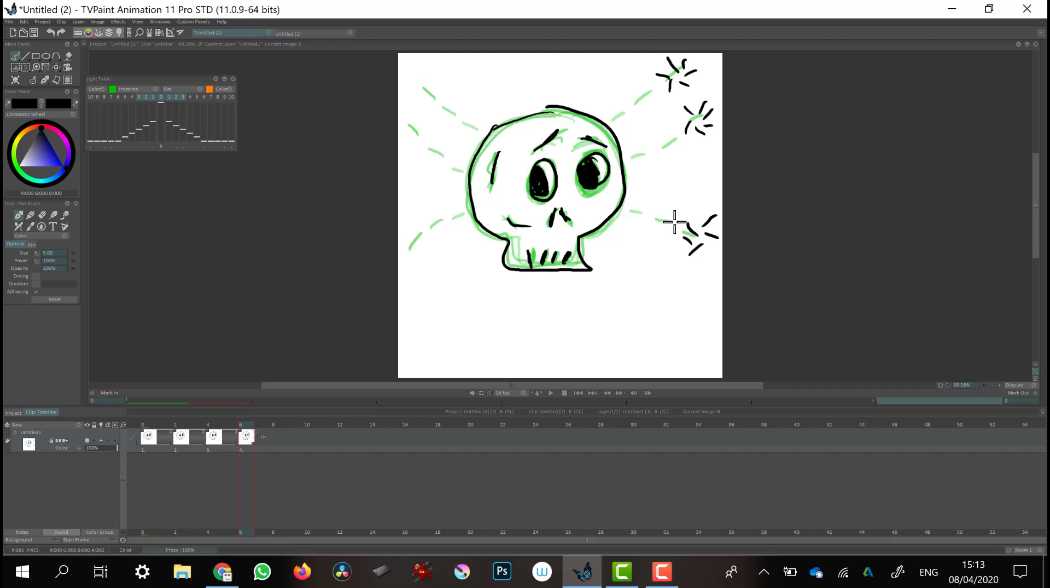
{"action": "mouse_move", "coordinate": [403, 243]}
{"action": "left_mouse_down"}
{"action": "mouse_move", "coordinate": [414, 257]}
{"action": "mouse_move", "coordinate": [402, 272]}
{"action": "mouse_move", "coordinate": [423, 269]}
{"action": "mouse_move", "coordinate": [421, 238]}
{"action": "left_mouse_up"}
{"action": "mouse_move", "coordinate": [407, 117]}
{"action": "left_mouse_down"}
{"action": "mouse_move", "coordinate": [399, 113]}
{"action": "mouse_move", "coordinate": [418, 134]}
{"action": "mouse_move", "coordinate": [414, 107]}
{"action": "left_mouse_up"}
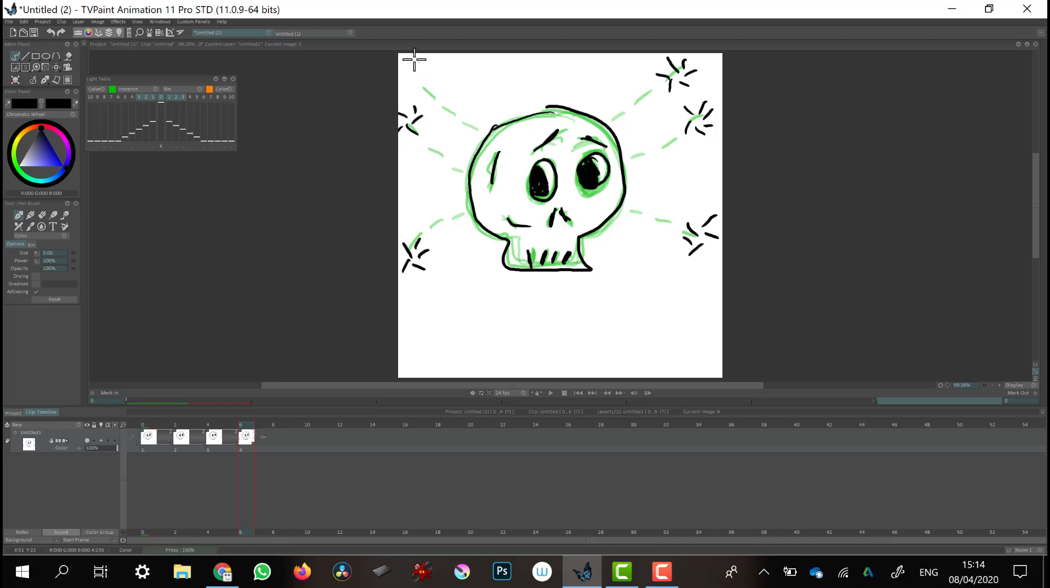
{"action": "left_click_drag", "start_coordinate": [418, 61], "coordinate": [411, 54]}
{"action": "mouse_move", "coordinate": [409, 71]}
{"action": "left_mouse_down"}
{"action": "mouse_move", "coordinate": [400, 73]}
{"action": "mouse_move", "coordinate": [422, 79]}
{"action": "mouse_move", "coordinate": [435, 67]}
{"action": "left_mouse_up"}
Add another blank image at frame 8 of the timeline
{"action": "key", "text": "Right"}
{"action": "key", "text": "Right"}
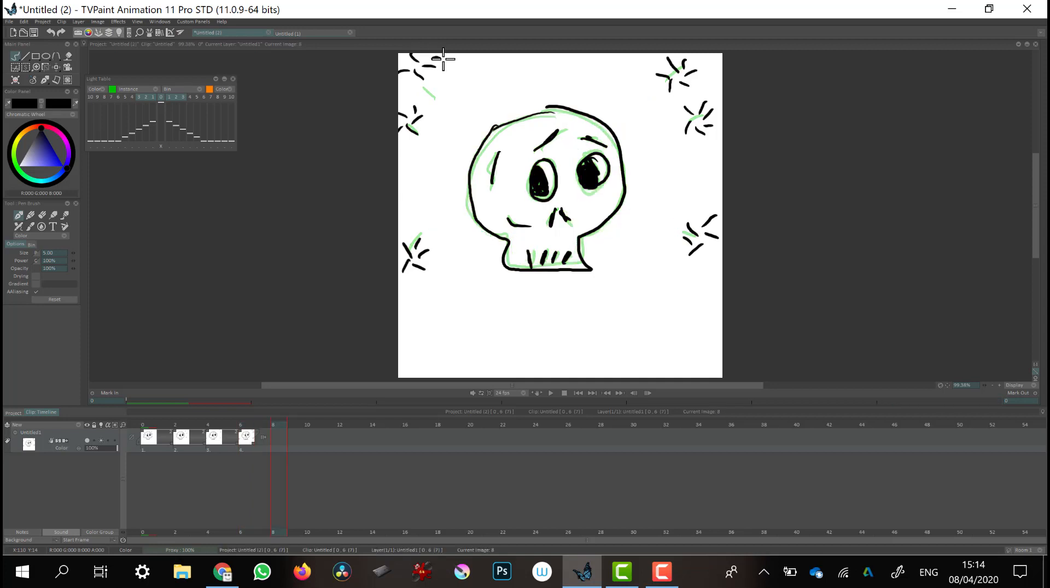
{"action": "key", "text": "BackSpace"}
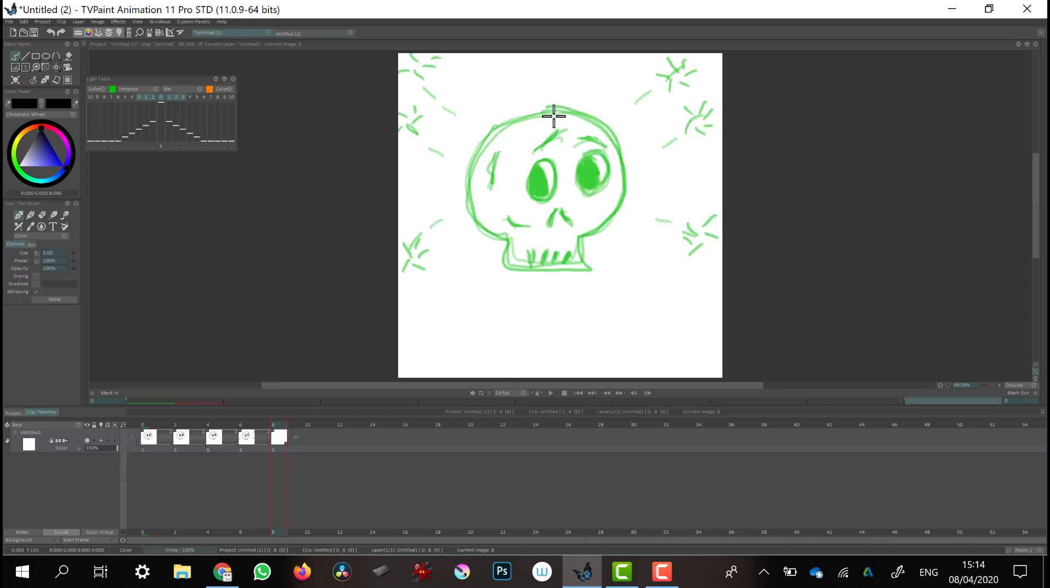
Trace the skull outline, crack, eyes, side line, nose and teeth on the frame 8 image
{"action": "mouse_move", "coordinate": [555, 113]}
{"action": "left_mouse_down"}
{"action": "mouse_move", "coordinate": [499, 121]}
{"action": "mouse_move", "coordinate": [469, 188]}
{"action": "mouse_move", "coordinate": [502, 232]}
{"action": "mouse_move", "coordinate": [501, 272]}
{"action": "mouse_move", "coordinate": [588, 273]}
{"action": "mouse_move", "coordinate": [579, 238]}
{"action": "mouse_move", "coordinate": [622, 194]}
{"action": "mouse_move", "coordinate": [581, 108]}
{"action": "mouse_move", "coordinate": [540, 105]}
{"action": "left_mouse_up"}
{"action": "mouse_move", "coordinate": [544, 145]}
{"action": "left_mouse_down"}
{"action": "mouse_move", "coordinate": [564, 131]}
{"action": "mouse_move", "coordinate": [597, 141]}
{"action": "left_mouse_up"}
{"action": "mouse_move", "coordinate": [541, 163]}
{"action": "left_mouse_down"}
{"action": "mouse_move", "coordinate": [533, 199]}
{"action": "mouse_move", "coordinate": [557, 183]}
{"action": "mouse_move", "coordinate": [539, 162]}
{"action": "mouse_move", "coordinate": [540, 195]}
{"action": "left_mouse_up"}
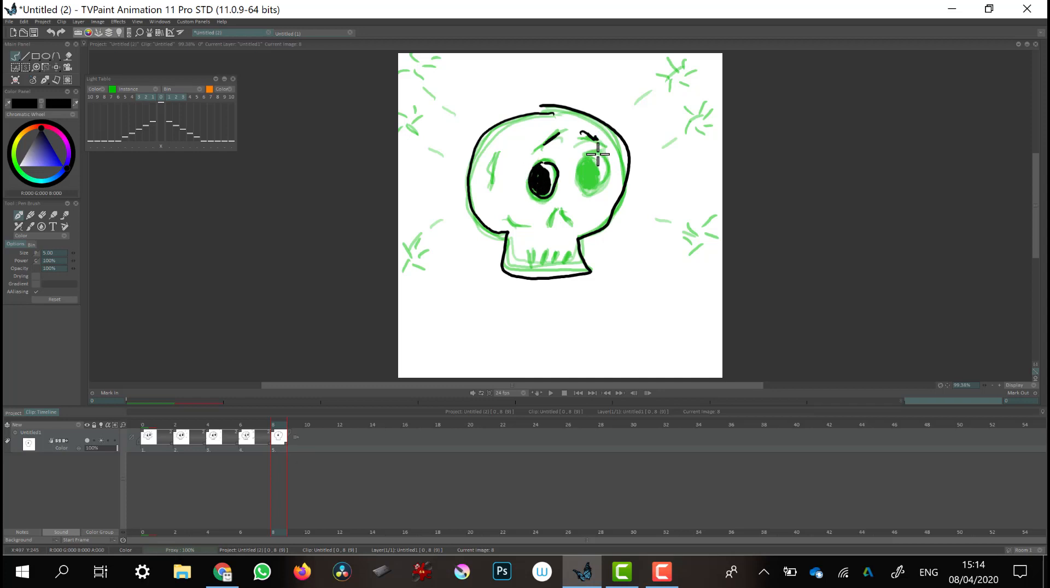
{"action": "mouse_move", "coordinate": [598, 154]}
{"action": "left_mouse_down"}
{"action": "mouse_move", "coordinate": [577, 176]}
{"action": "mouse_move", "coordinate": [607, 190]}
{"action": "mouse_move", "coordinate": [599, 151]}
{"action": "mouse_move", "coordinate": [584, 183]}
{"action": "mouse_move", "coordinate": [596, 167]}
{"action": "mouse_move", "coordinate": [592, 177]}
{"action": "left_mouse_up"}
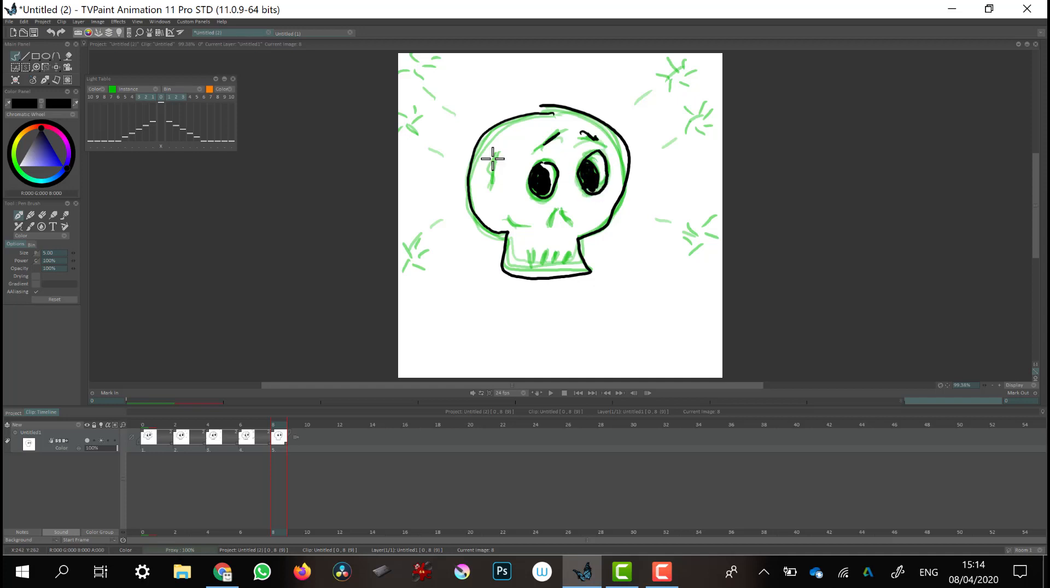
{"action": "mouse_move", "coordinate": [498, 151]}
{"action": "left_mouse_down"}
{"action": "mouse_move", "coordinate": [491, 193]}
{"action": "mouse_move", "coordinate": [524, 232]}
{"action": "mouse_move", "coordinate": [571, 225]}
{"action": "left_mouse_up"}
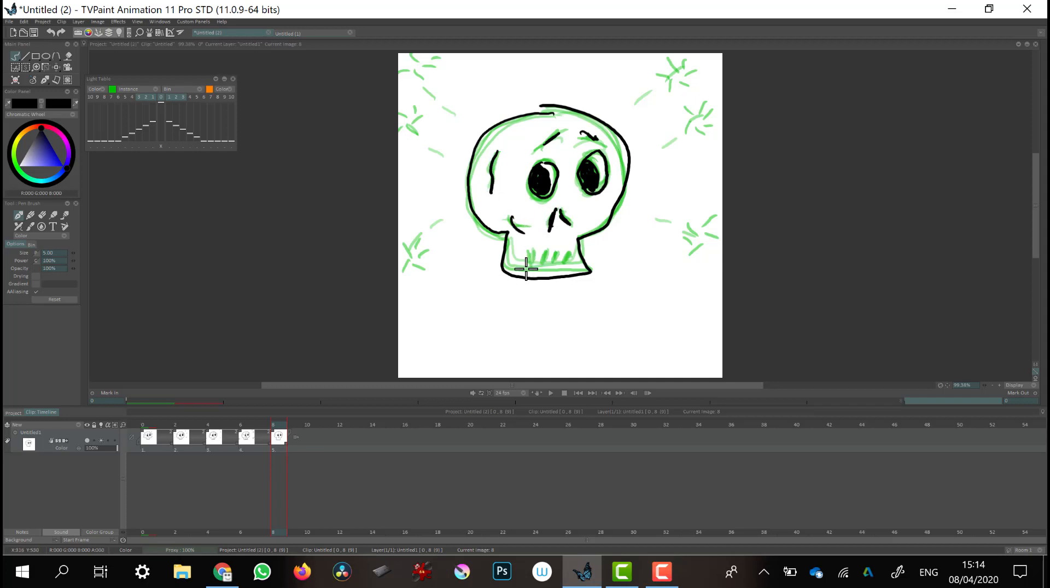
{"action": "left_click_drag", "start_coordinate": [526, 260], "coordinate": [526, 270]}
{"action": "mouse_move", "coordinate": [542, 259]}
{"action": "left_mouse_down"}
{"action": "mouse_move", "coordinate": [539, 270]}
{"action": "mouse_move", "coordinate": [570, 270]}
{"action": "left_mouse_up"}
{"action": "mouse_move", "coordinate": [541, 262]}
{"action": "left_mouse_down"}
{"action": "mouse_move", "coordinate": [525, 272]}
{"action": "mouse_move", "coordinate": [570, 271]}
{"action": "left_mouse_up"}
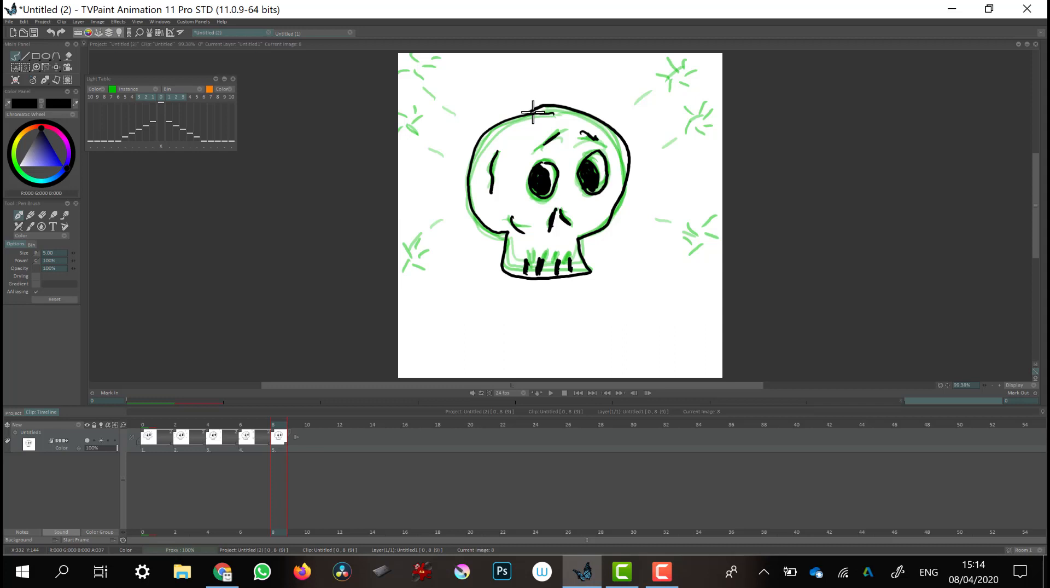
Add a blank image at frame 14 to hold the previous drawing longer
{"action": "key", "text": "Right"}
{"action": "key", "text": "Right"}
{"action": "key", "text": "Right"}
{"action": "key", "text": "Right"}
{"action": "key", "text": "Right"}
{"action": "key", "text": "Right"}
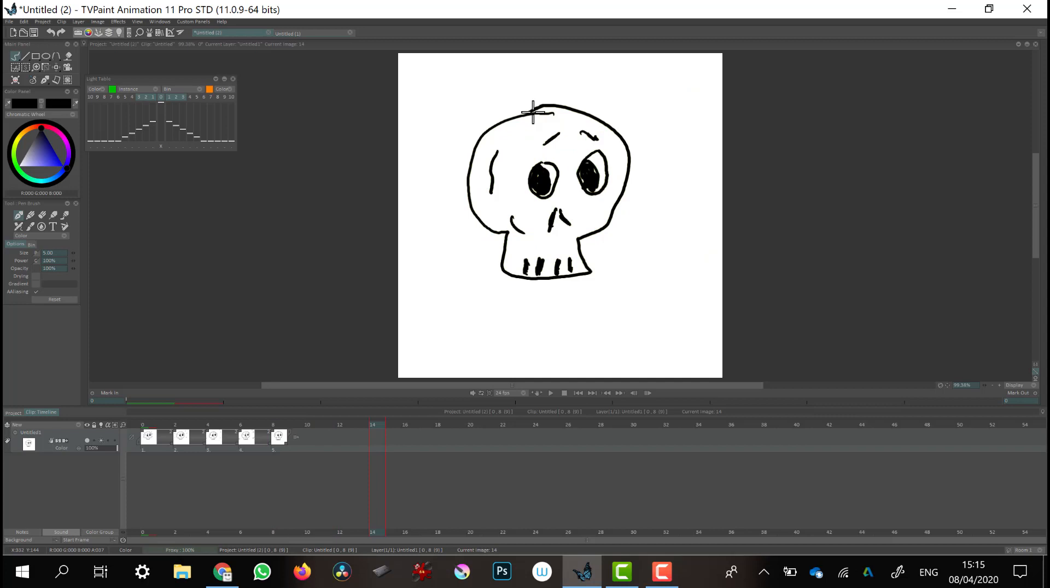
{"action": "key", "text": "BackSpace"}
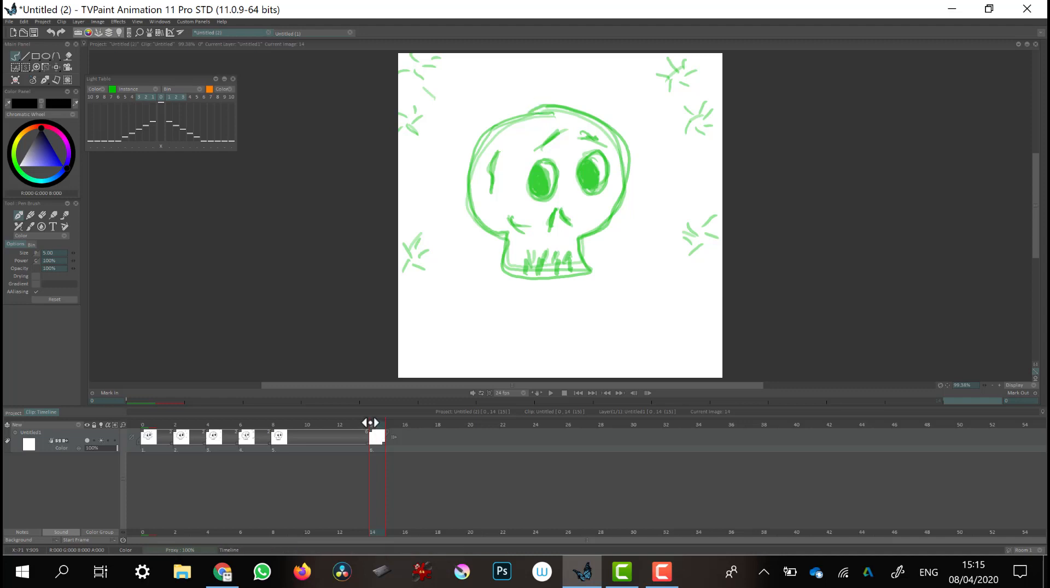
{"action": "mouse_move", "coordinate": [370, 424]}
{"action": "left_mouse_down"}
{"action": "mouse_move", "coordinate": [285, 425]}
{"action": "mouse_move", "coordinate": [376, 423]}
{"action": "left_mouse_up"}
Open the footage export settings and set the format to GIF, exported as an Animation
{"action": "left_click", "coordinate": [9, 21]}
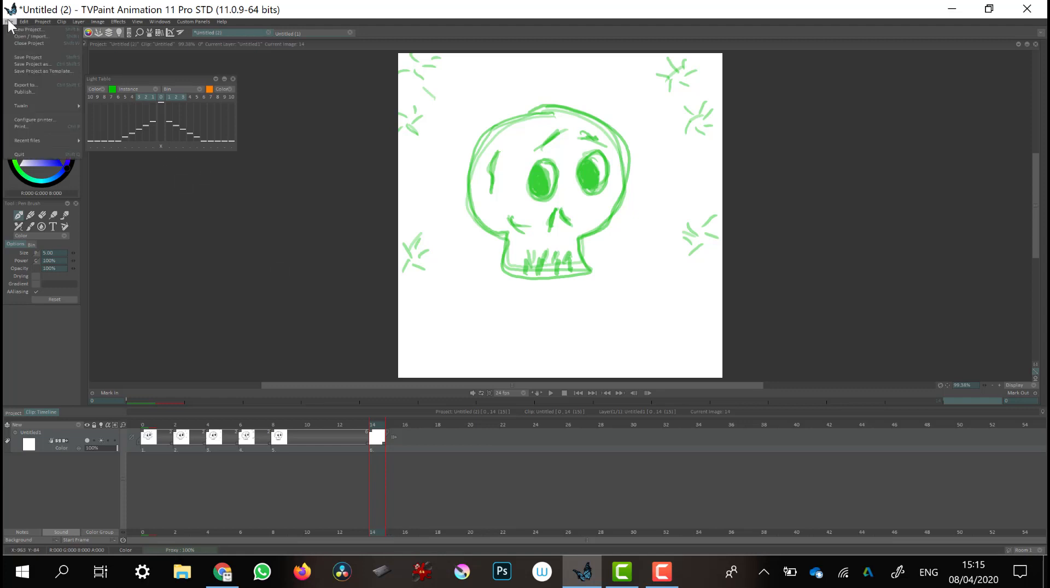
{"action": "left_click", "coordinate": [55, 84]}
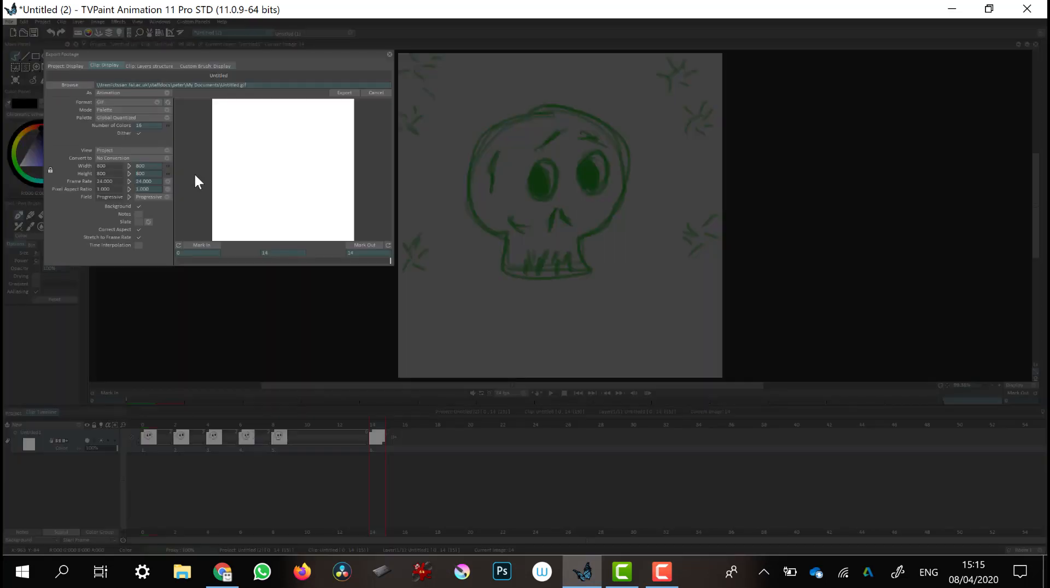
{"action": "left_click", "coordinate": [132, 102]}
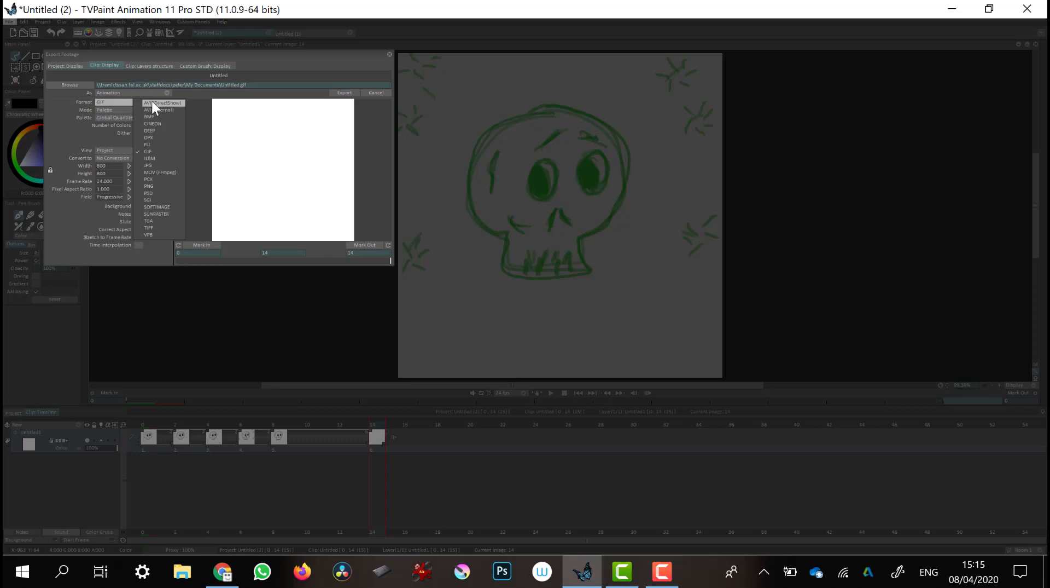
{"action": "left_click", "coordinate": [122, 100]}
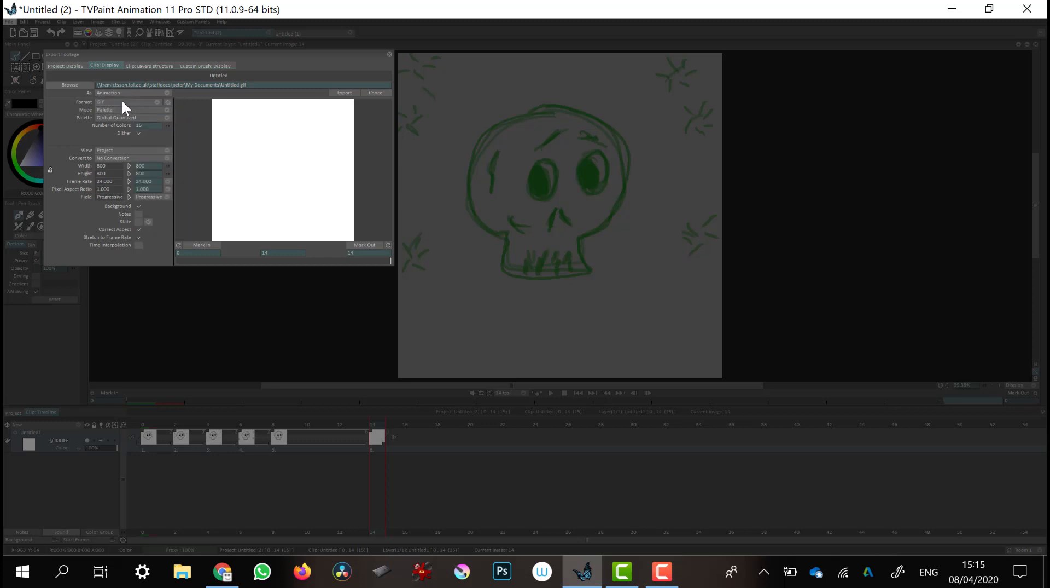
{"action": "left_click", "coordinate": [164, 91]}
{"action": "left_click", "coordinate": [153, 92]}
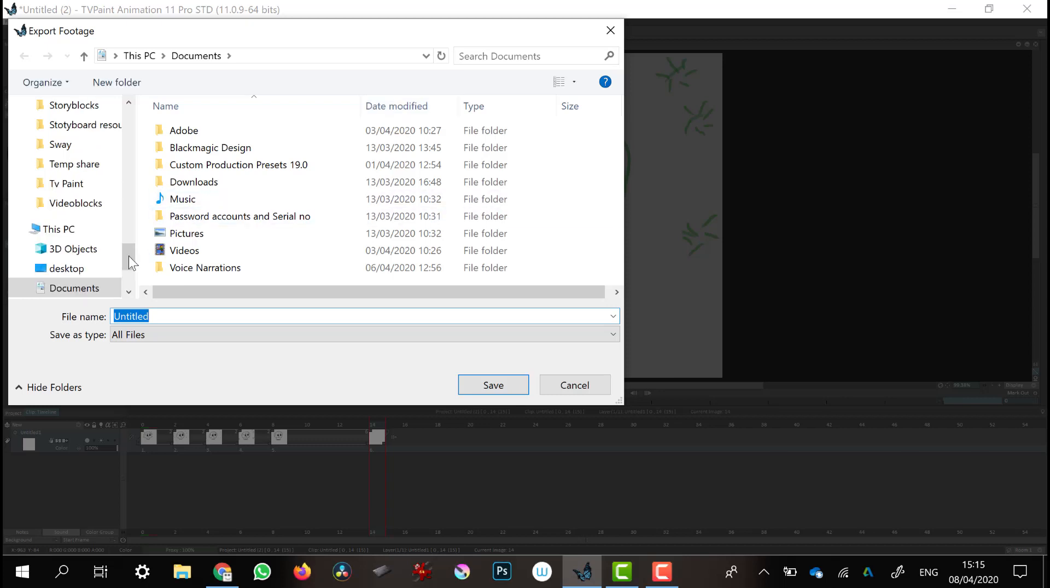
Save the export as "tv paint skull gif" in the Downloads Local folder and run the export
{"action": "left_click_drag", "start_coordinate": [124, 254], "coordinate": [122, 124]}
{"action": "left_click", "coordinate": [93, 109]}
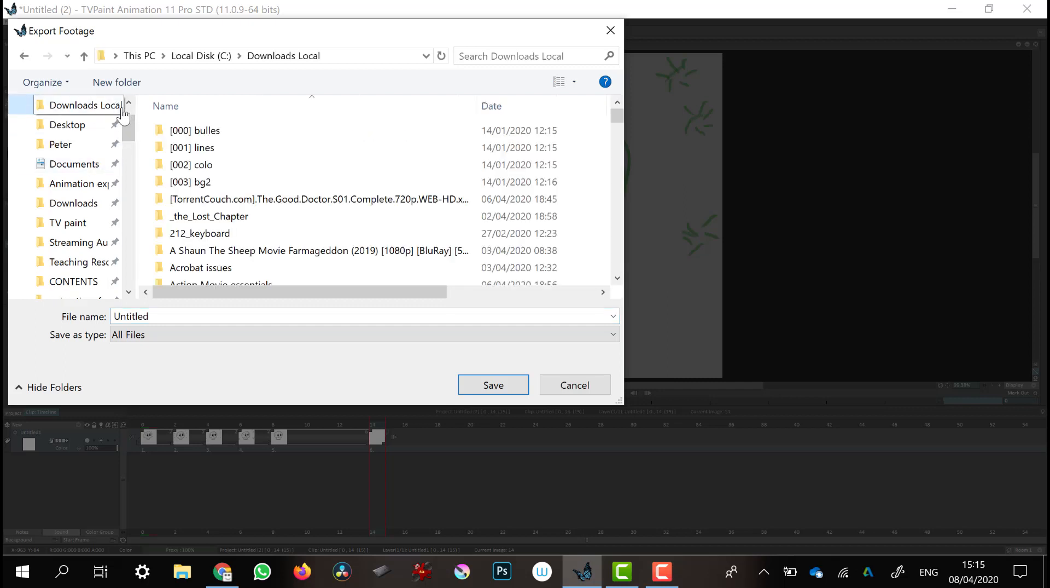
{"action": "left_click", "coordinate": [161, 309]}
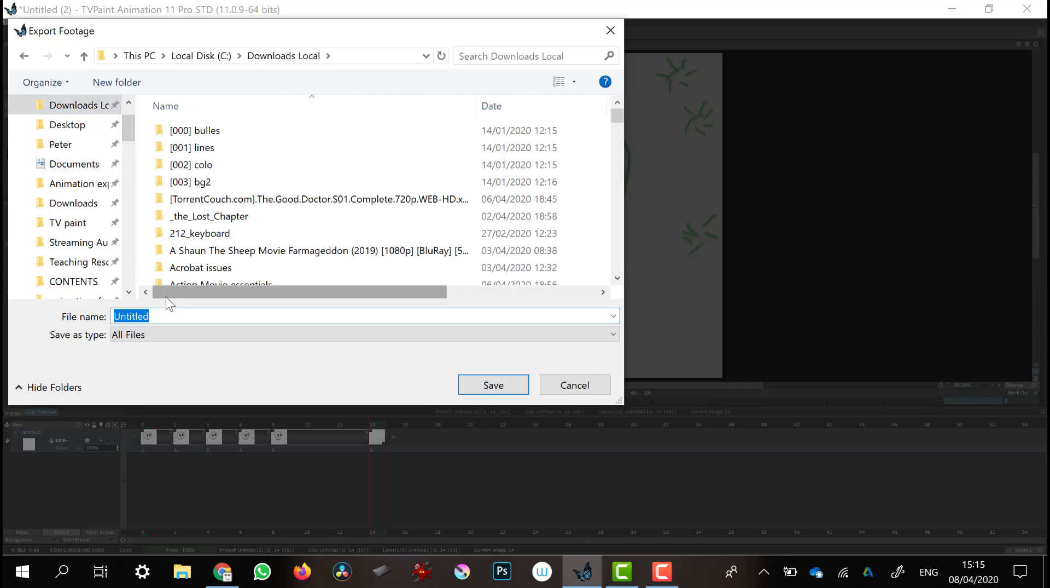
{"action": "key", "text": "BackSpace"}
{"action": "type", "text": "tv p"}
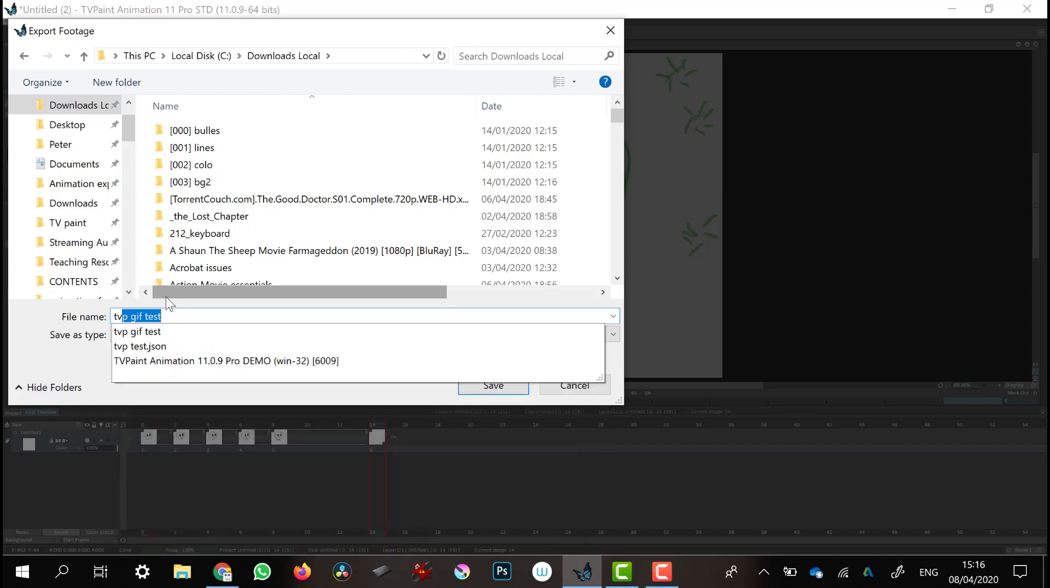
{"action": "type", "text": "aint skull"}
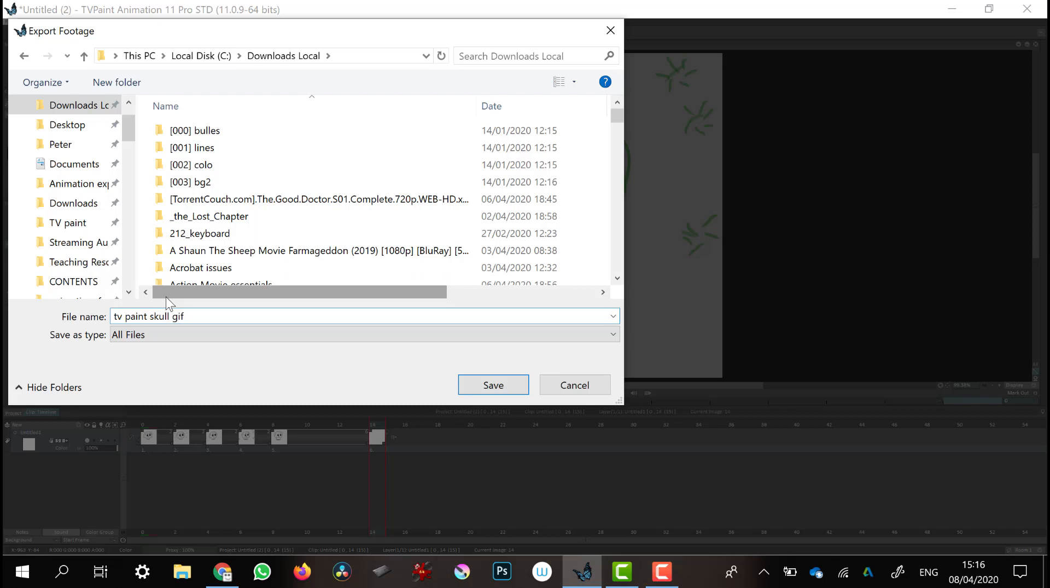
{"action": "left_click", "coordinate": [501, 383]}
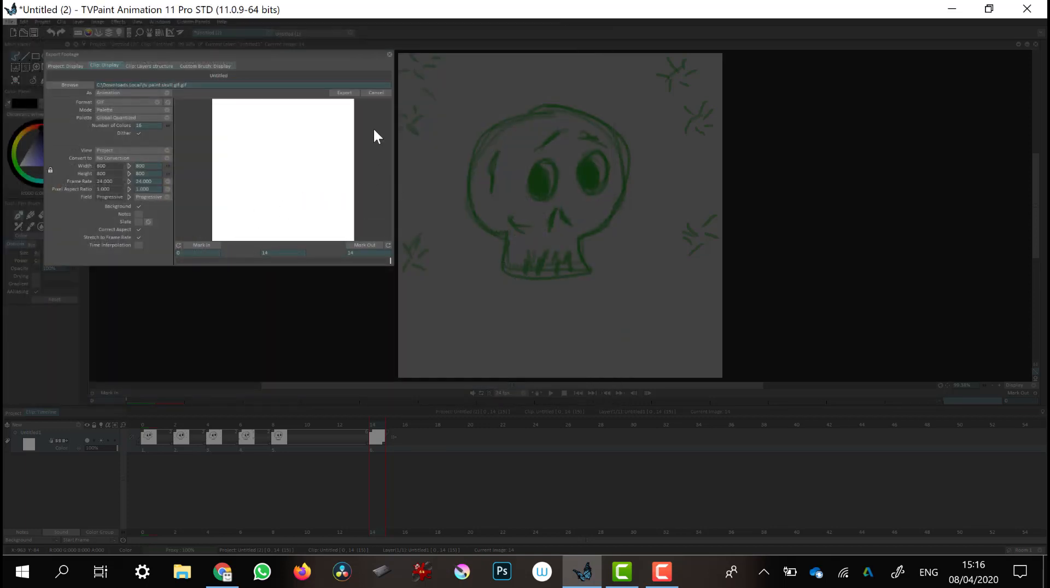
{"action": "left_click", "coordinate": [345, 92]}
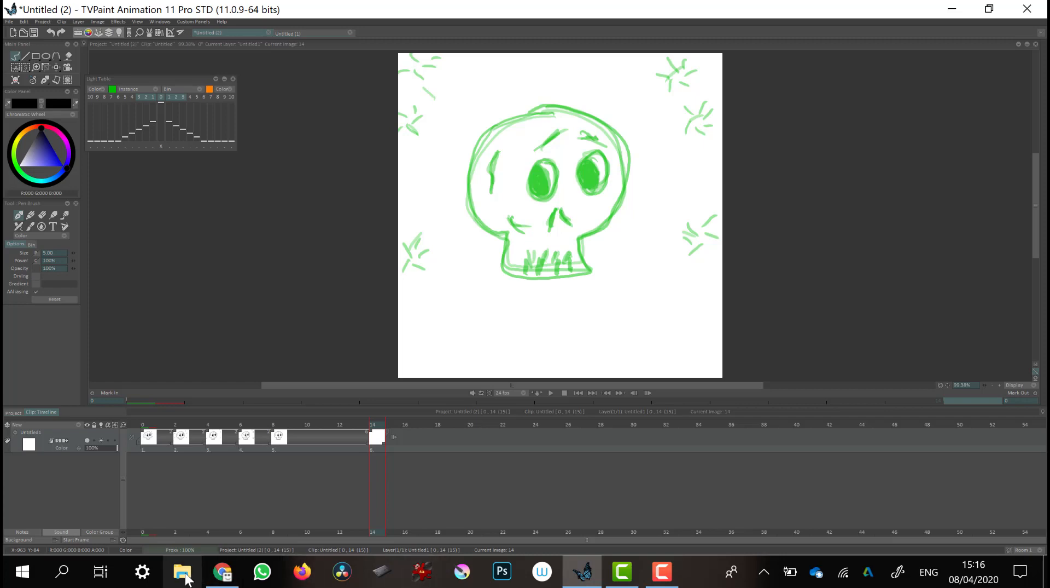
Switch to File Explorer and open the exported tv paint skull gif from the Downloads Local folder to preview it
{"action": "left_click", "coordinate": [183, 572]}
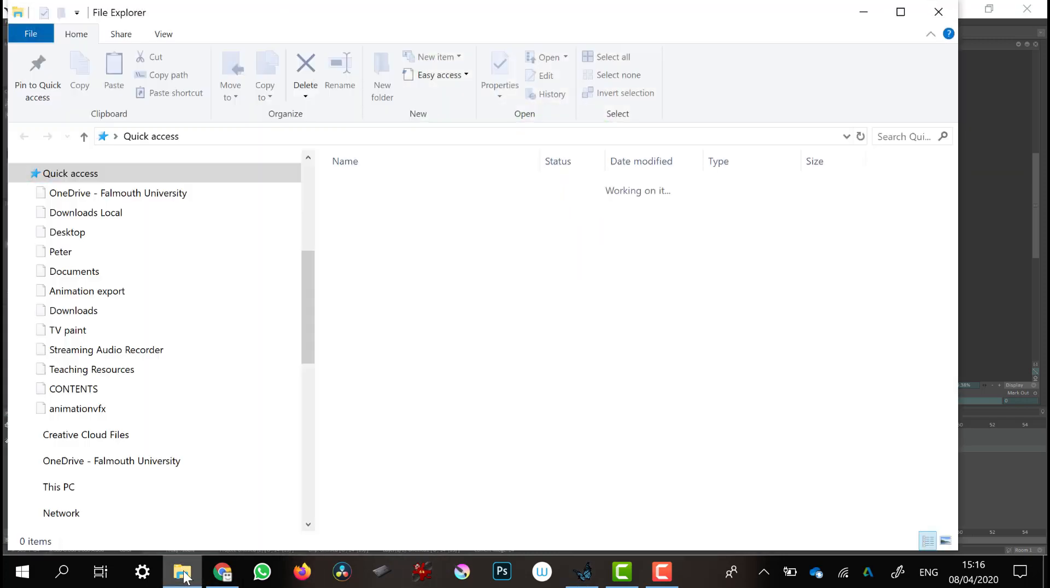
{"action": "scroll", "coordinate": [206, 239], "scroll_direction": "down", "scroll_amount": 15}
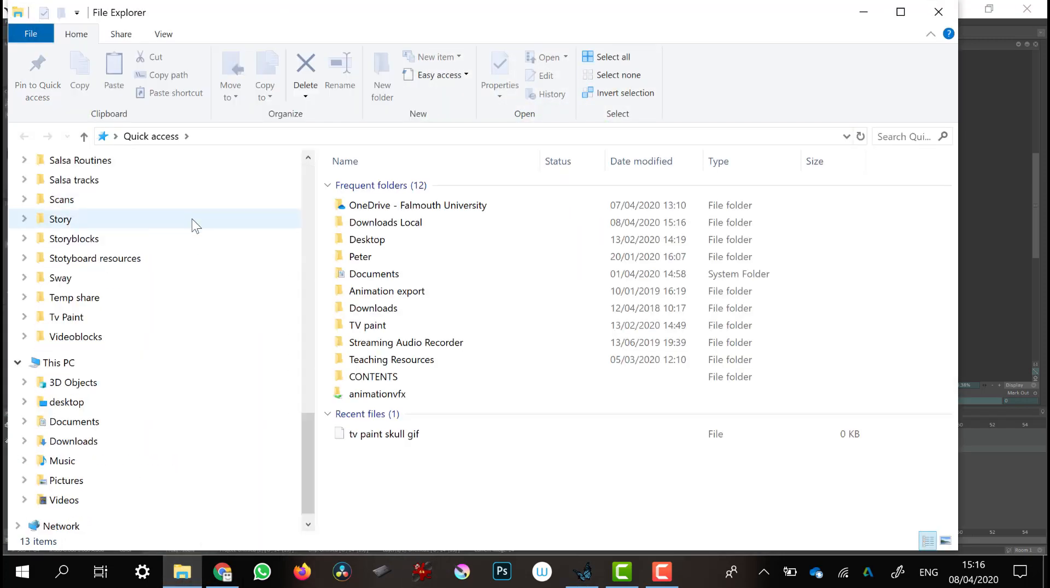
{"action": "left_click_drag", "start_coordinate": [309, 419], "coordinate": [299, 175]}
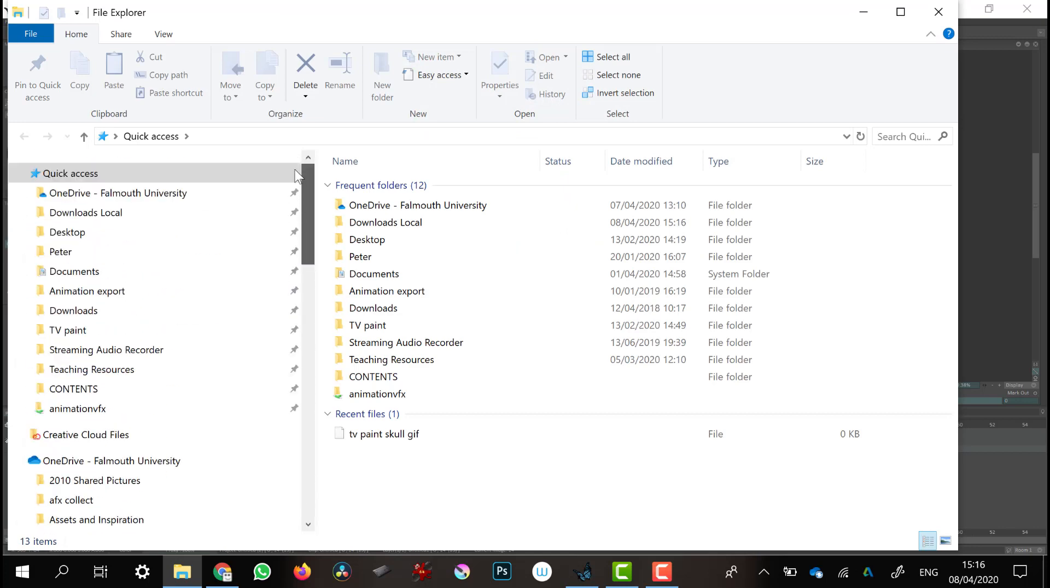
{"action": "left_click", "coordinate": [192, 214]}
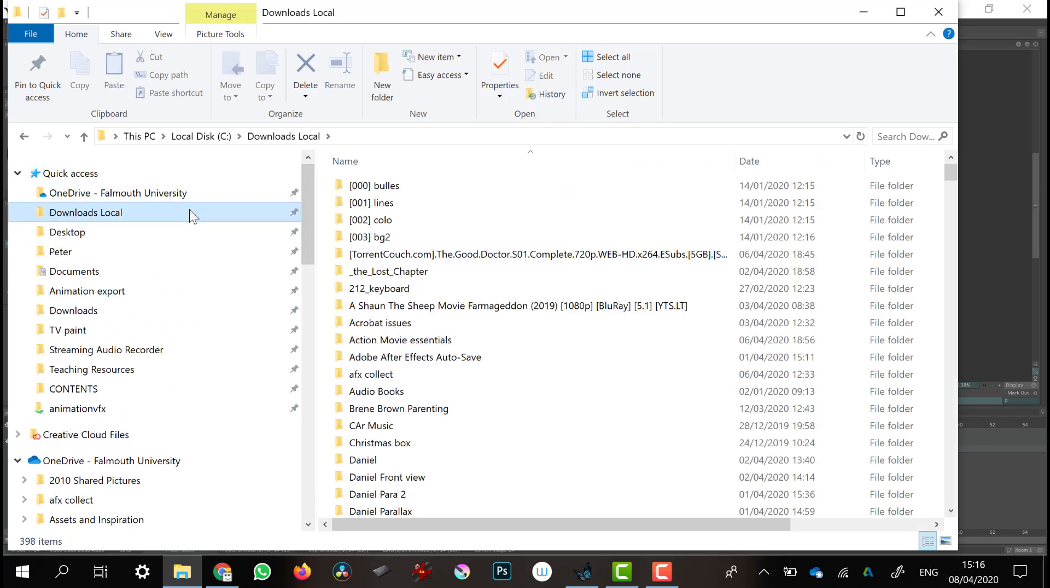
{"action": "left_click", "coordinate": [966, 171]}
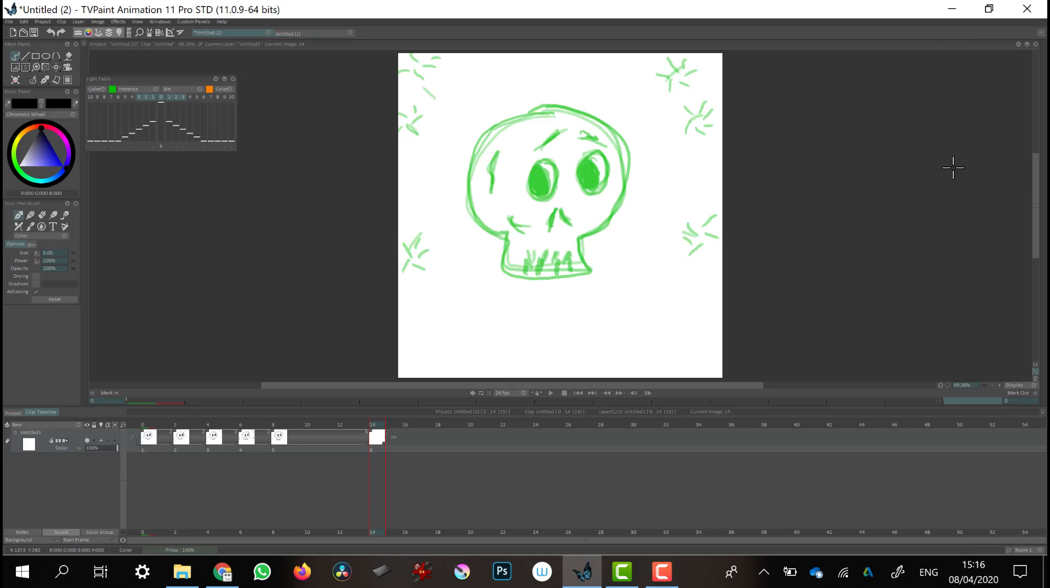
{"action": "left_click", "coordinate": [186, 572]}
{"action": "left_click_drag", "start_coordinate": [954, 169], "coordinate": [951, 474]}
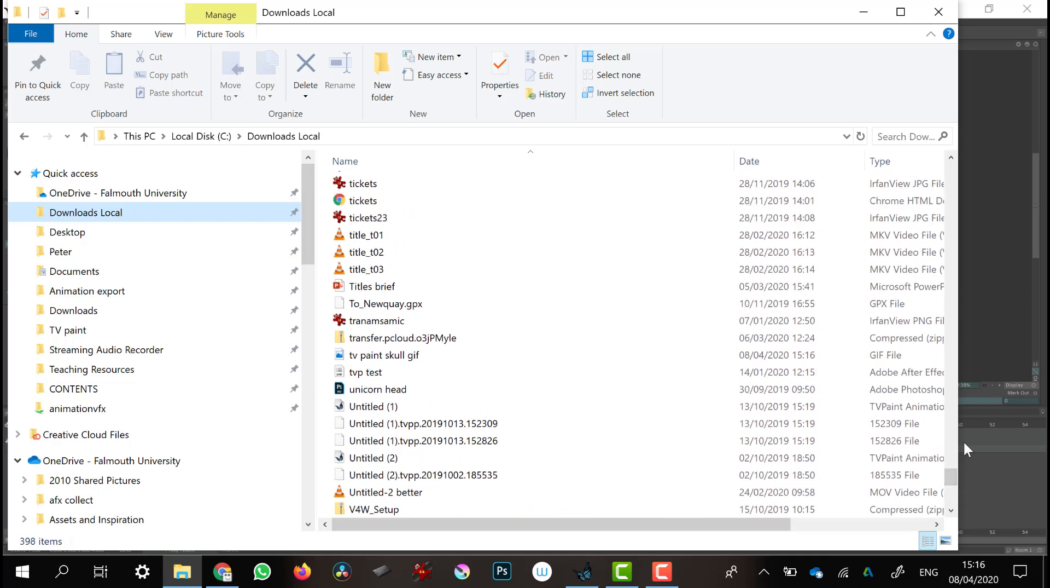
{"action": "left_click", "coordinate": [390, 359]}
{"action": "double_click", "coordinate": [392, 361]}
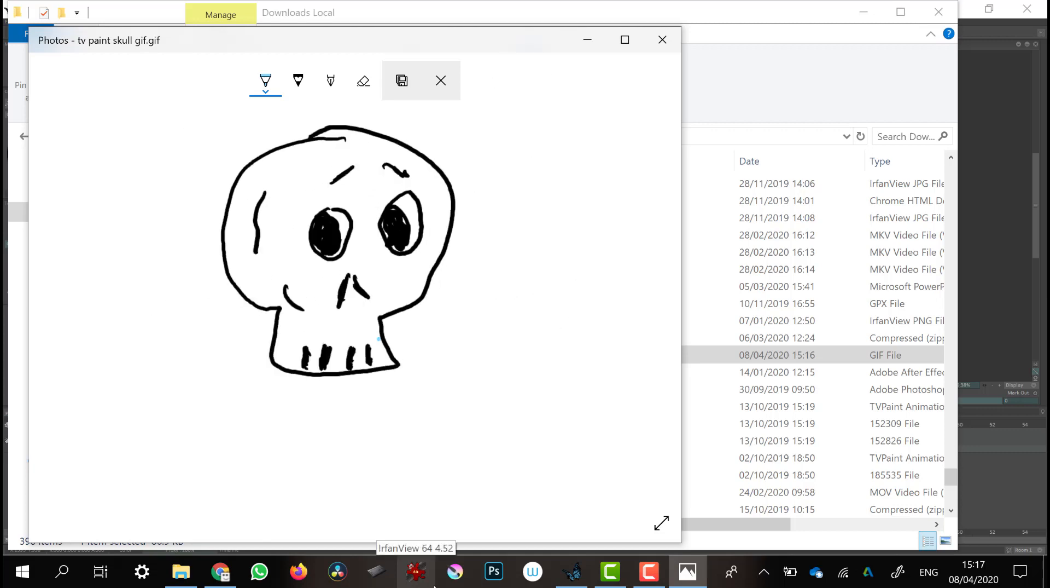
{"action": "left_click", "coordinate": [556, 530]}
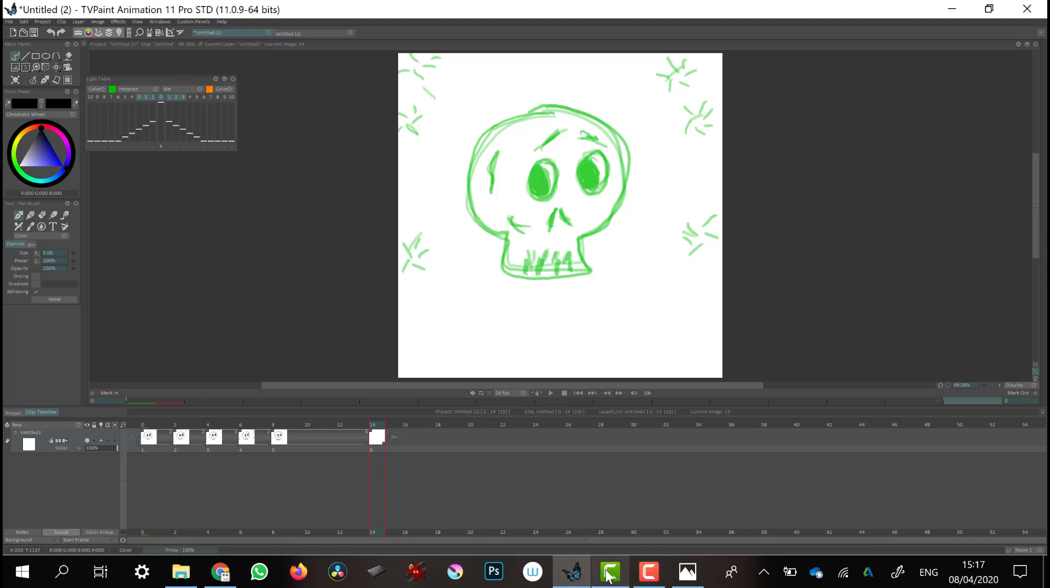
{"action": "left_click", "coordinate": [646, 573]}
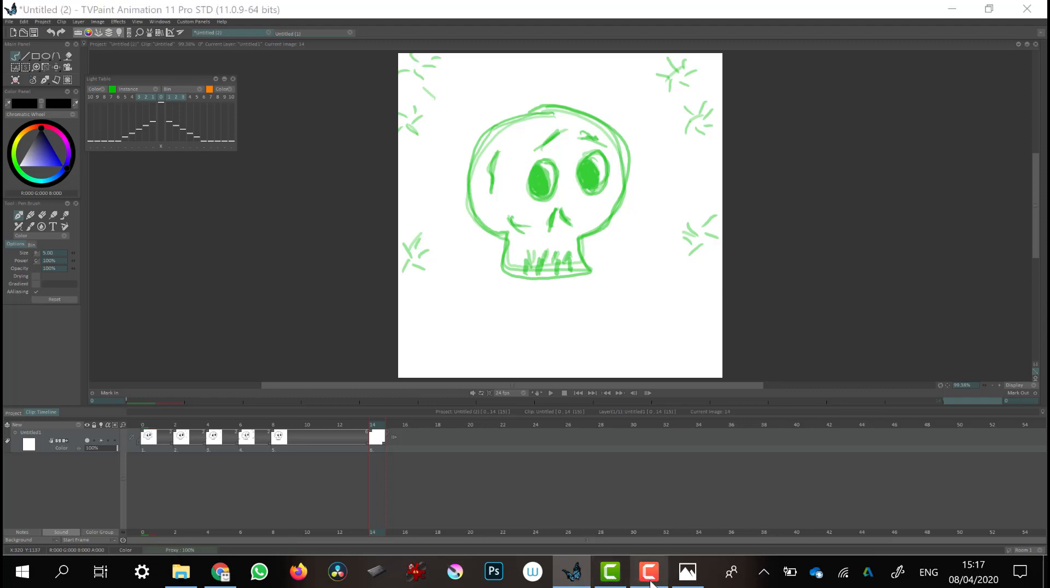